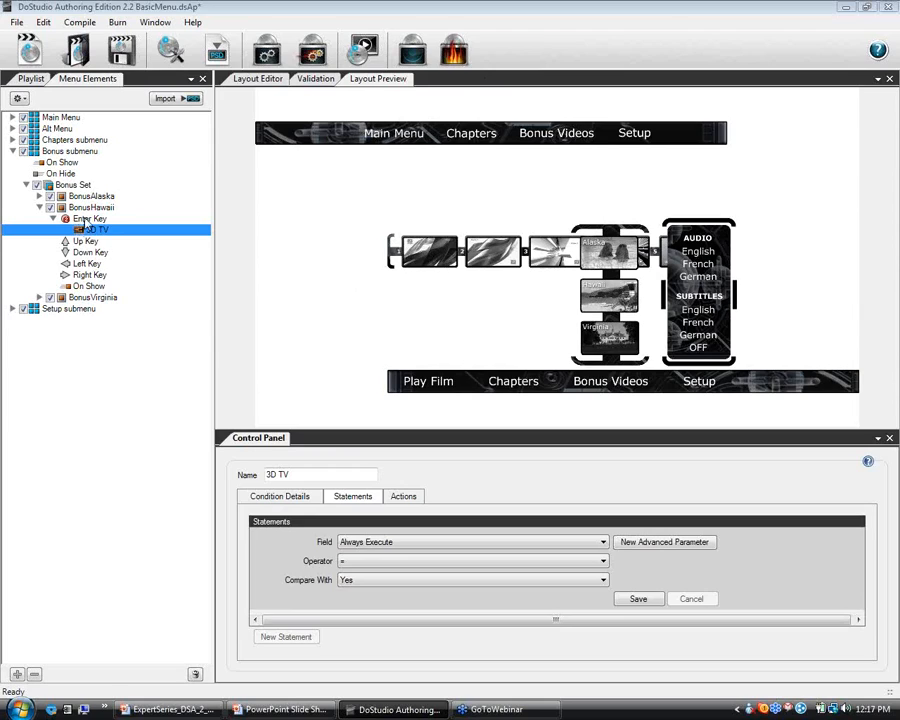
Remove the 3D Title from the Blu-ray Disc titles and confirm the removal.
click(96, 229)
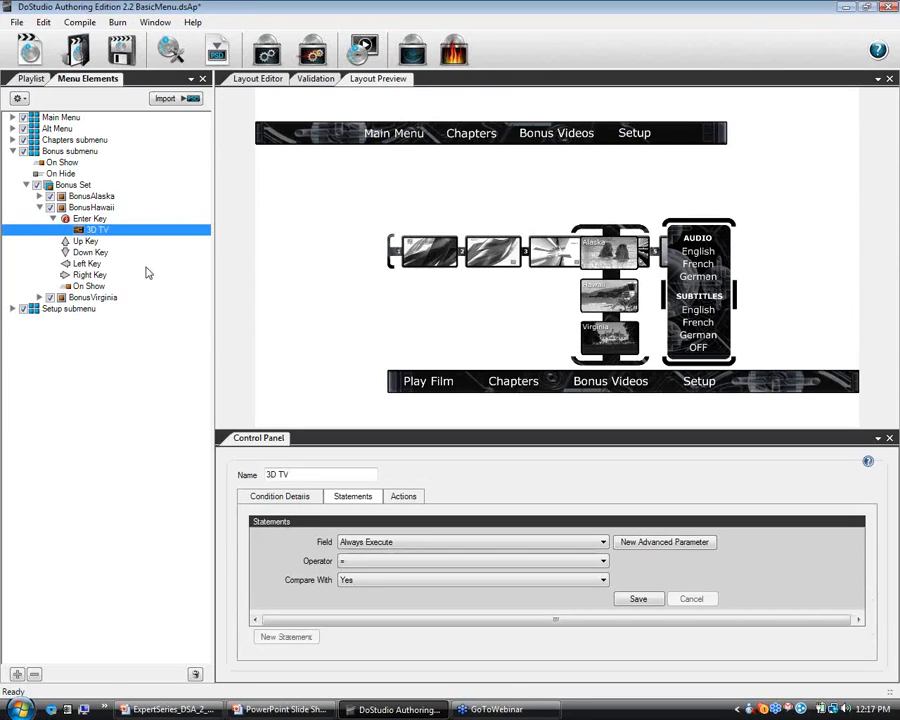
click(47, 80)
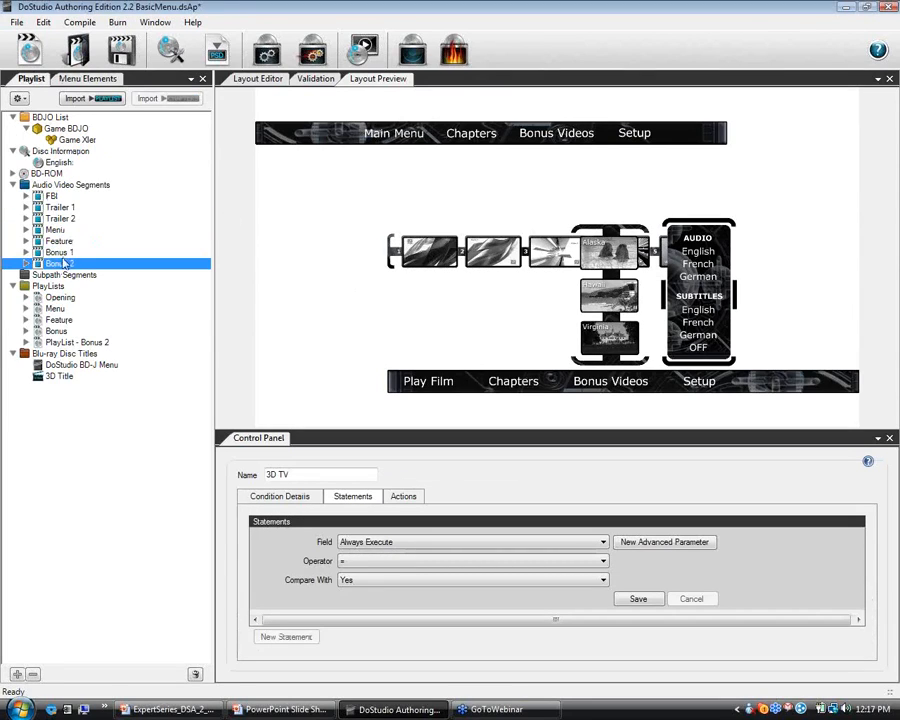
right_click(56, 378)
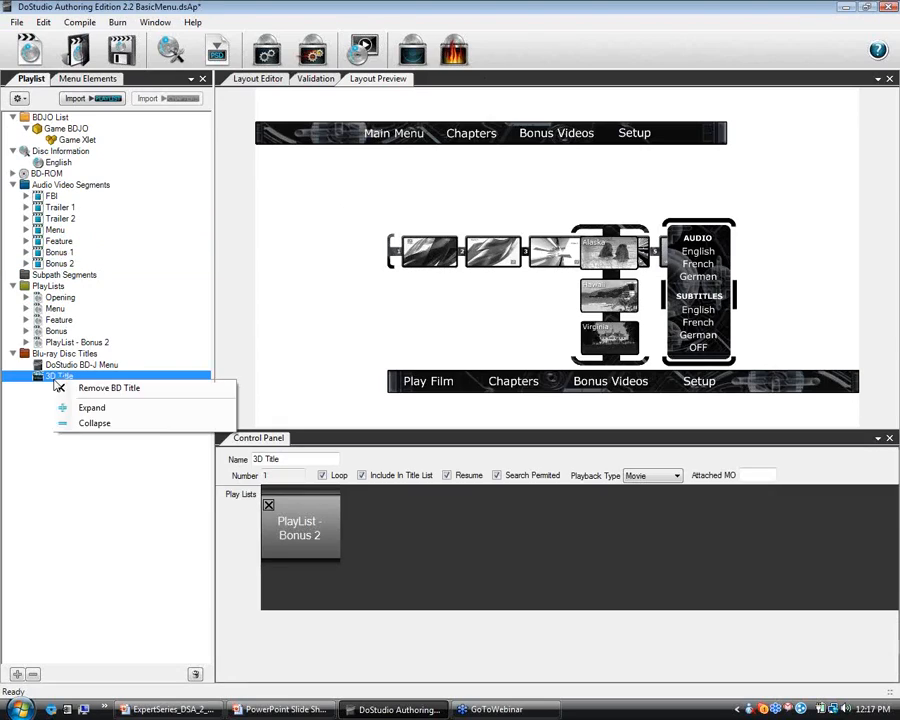
click(120, 388)
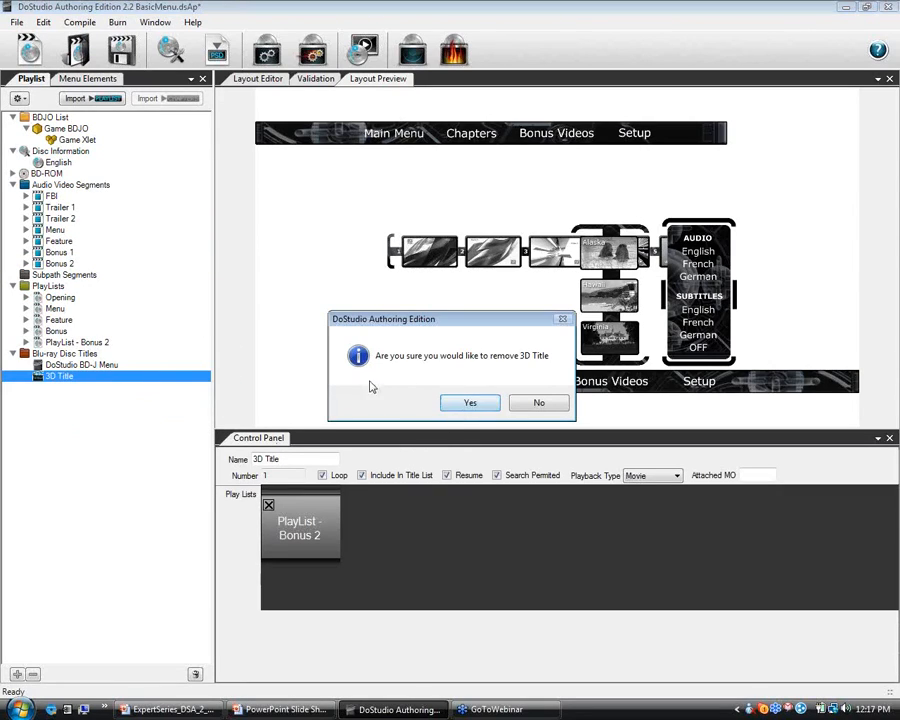
click(476, 403)
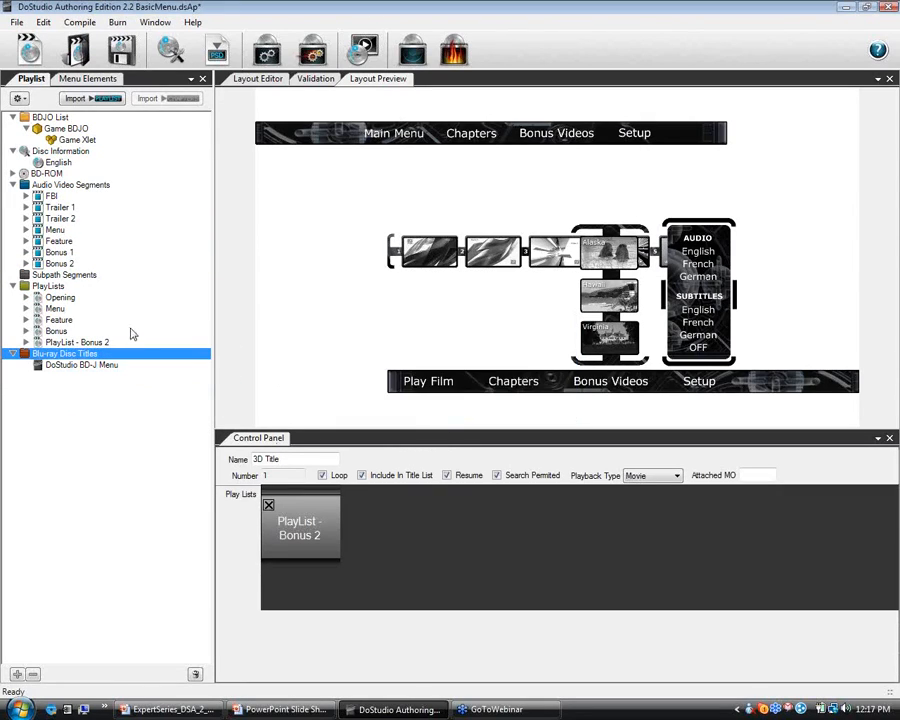
Add a Blu-ray Disc title named "3D Bonus Title" and assign PlayList - Bonus 2 to it.
click(72, 366)
click(50, 264)
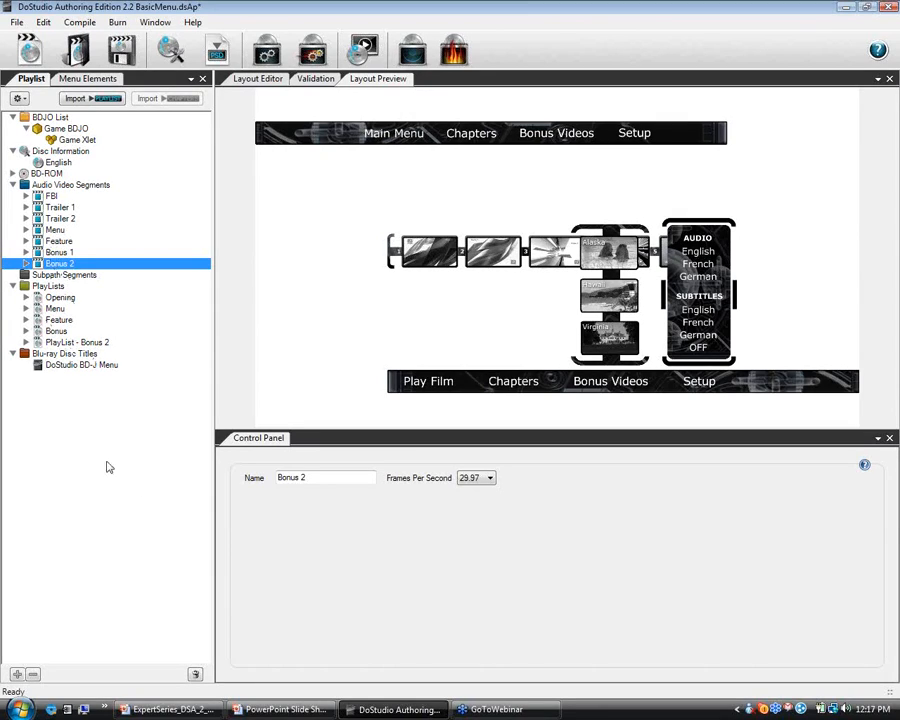
click(77, 342)
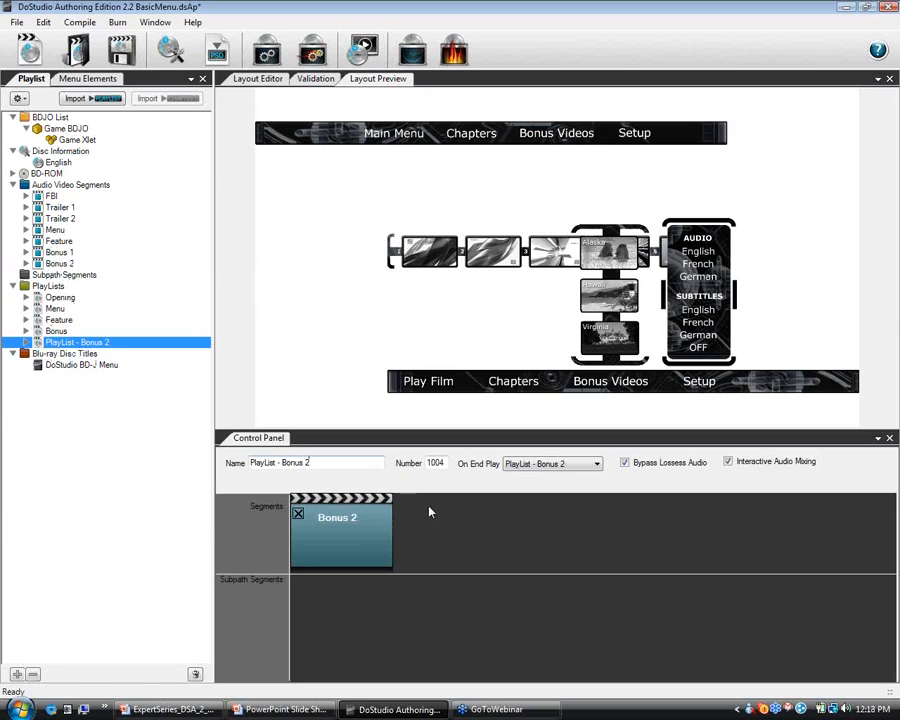
right_click(89, 354)
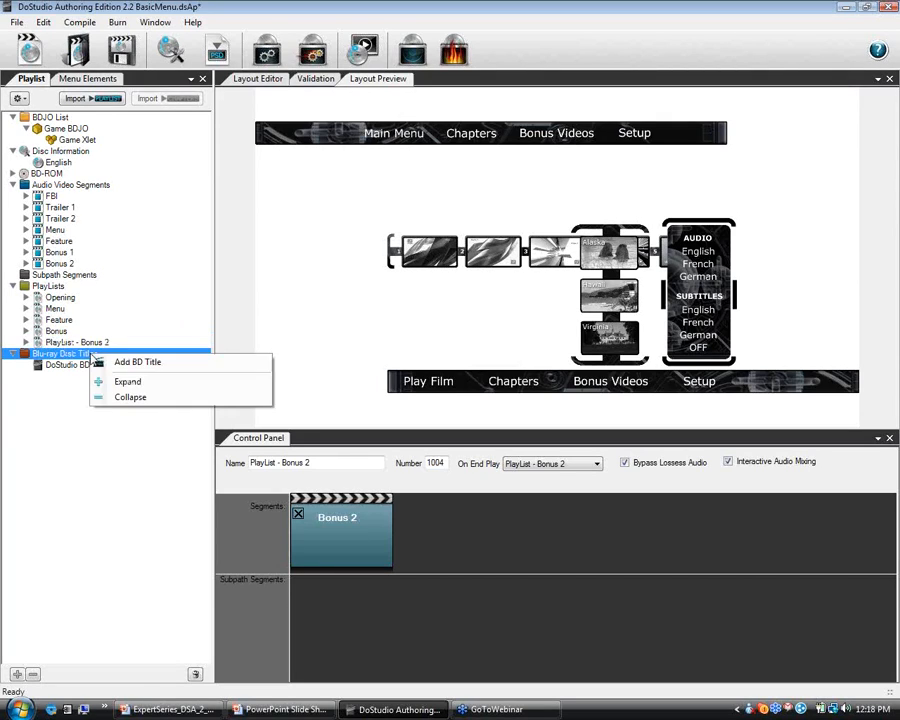
click(108, 362)
click(84, 376)
click(326, 458)
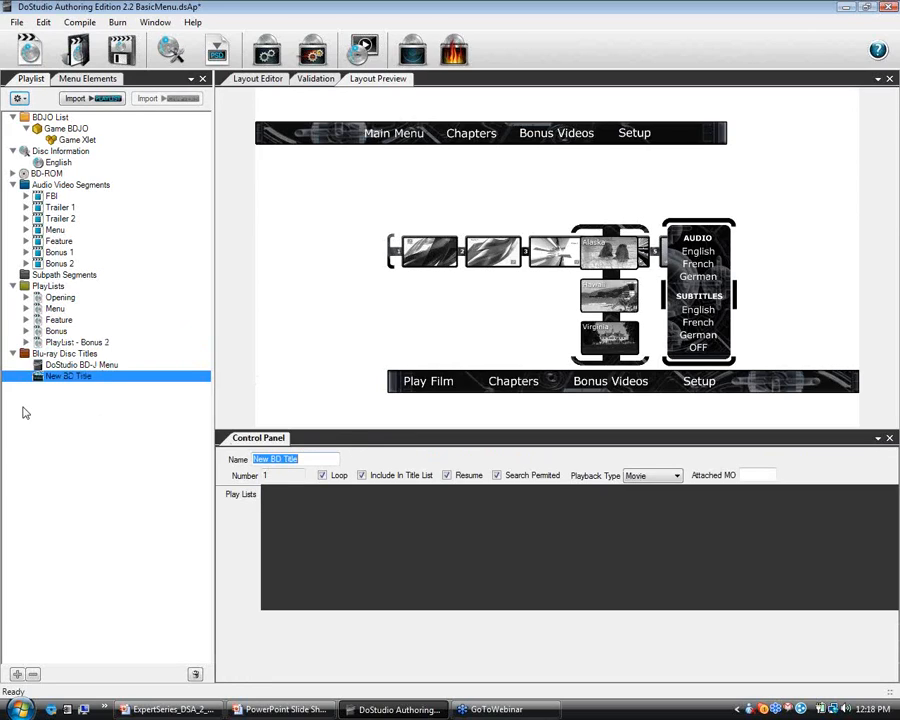
text(3D Bonsu)
key(BackSpace)
key(BackSpace)
text(us Title)
key(Tab)
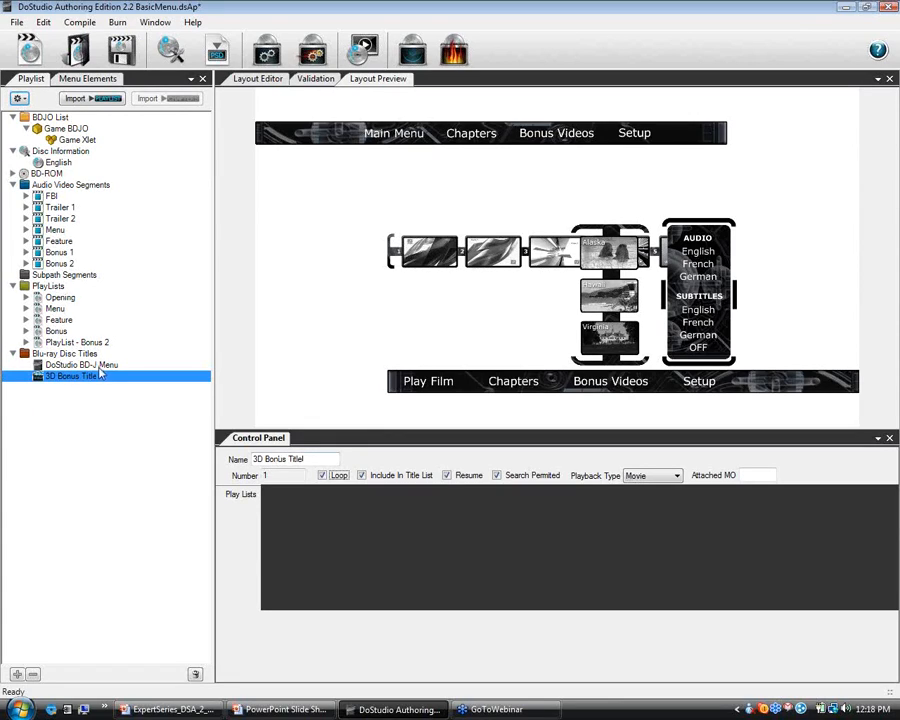
drag(60, 346, 284, 517)
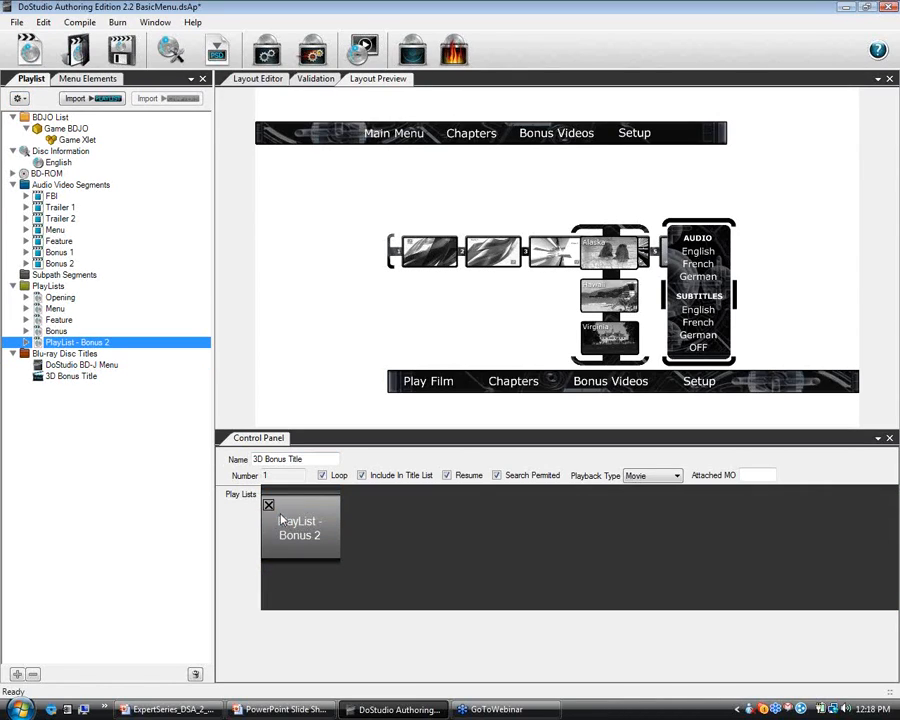
click(60, 377)
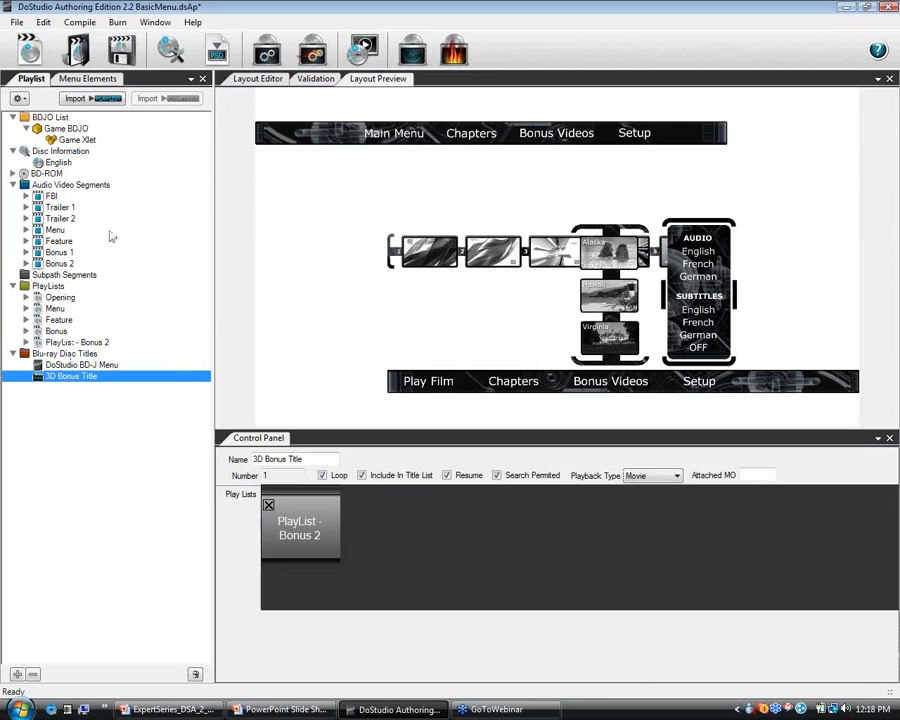
Delete the Play Chapter and Clear Menu Blocks from Screen actions from the BonusHawaii button's Enter Key event.
click(68, 78)
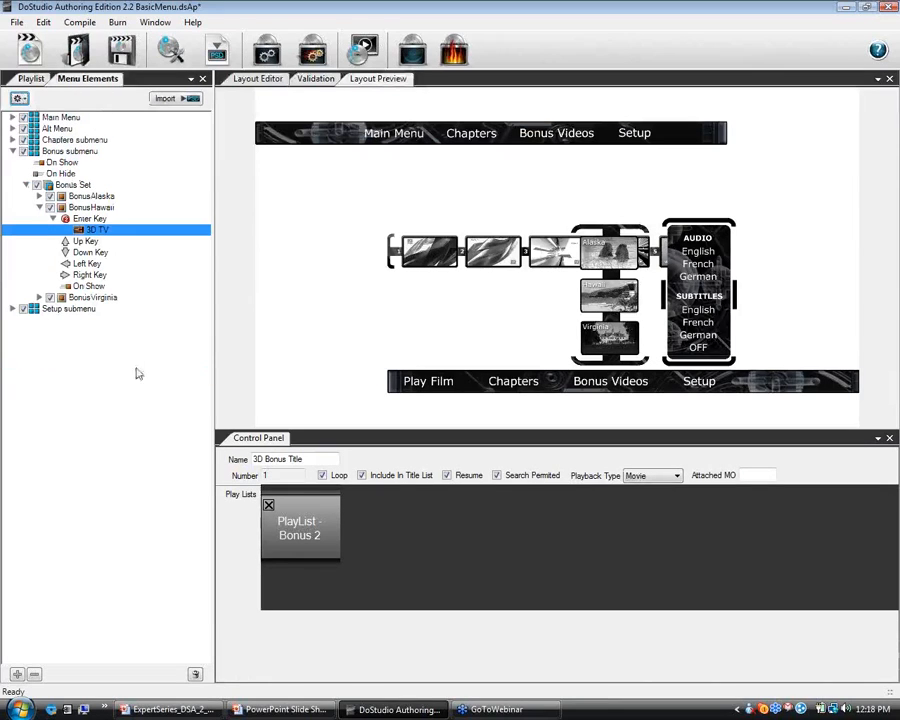
click(89, 219)
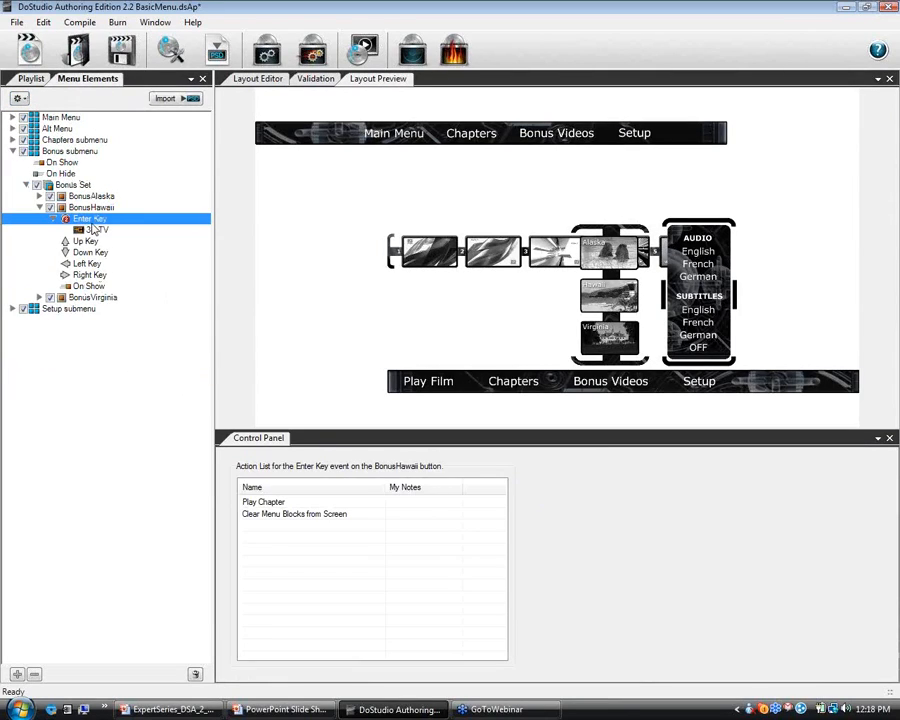
double_click(275, 504)
key(Delete)
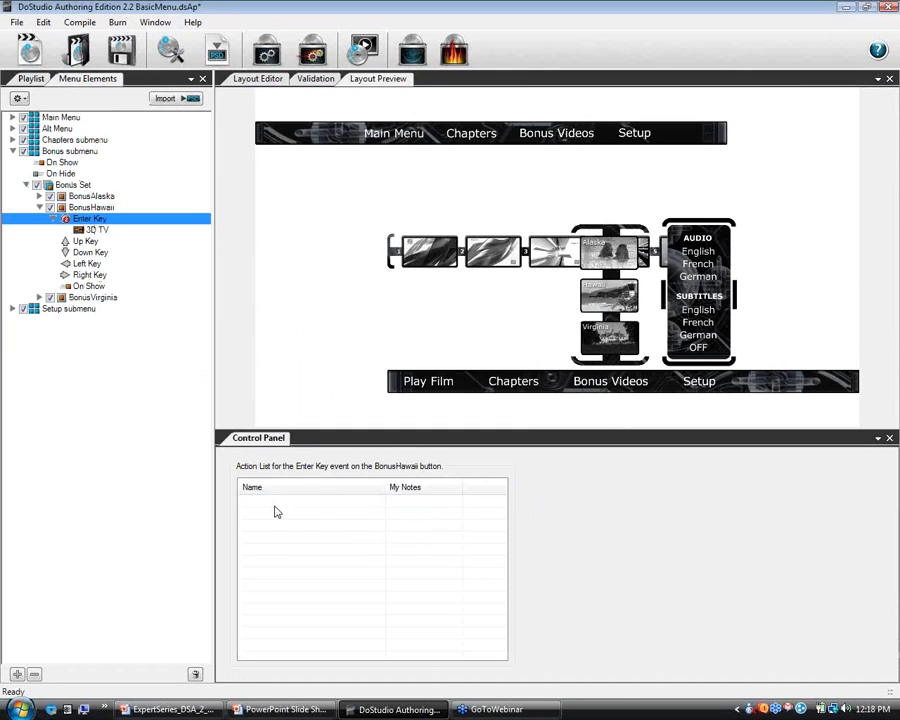
Set the 3D TV condition's statement to "Is the TV a 3DTV = Yes" and save it.
click(88, 230)
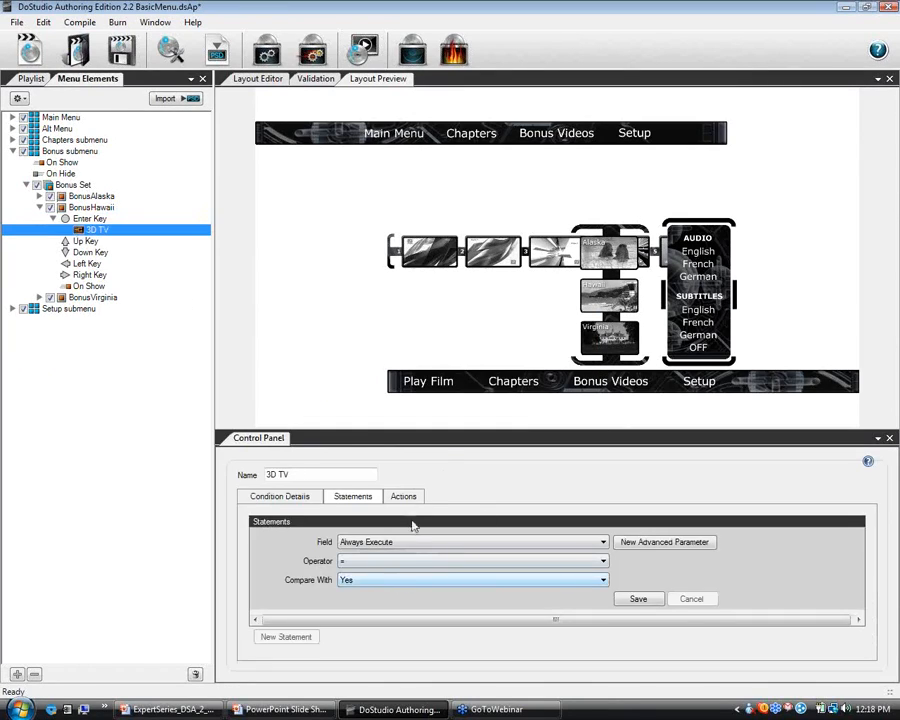
drag(438, 427, 424, 346)
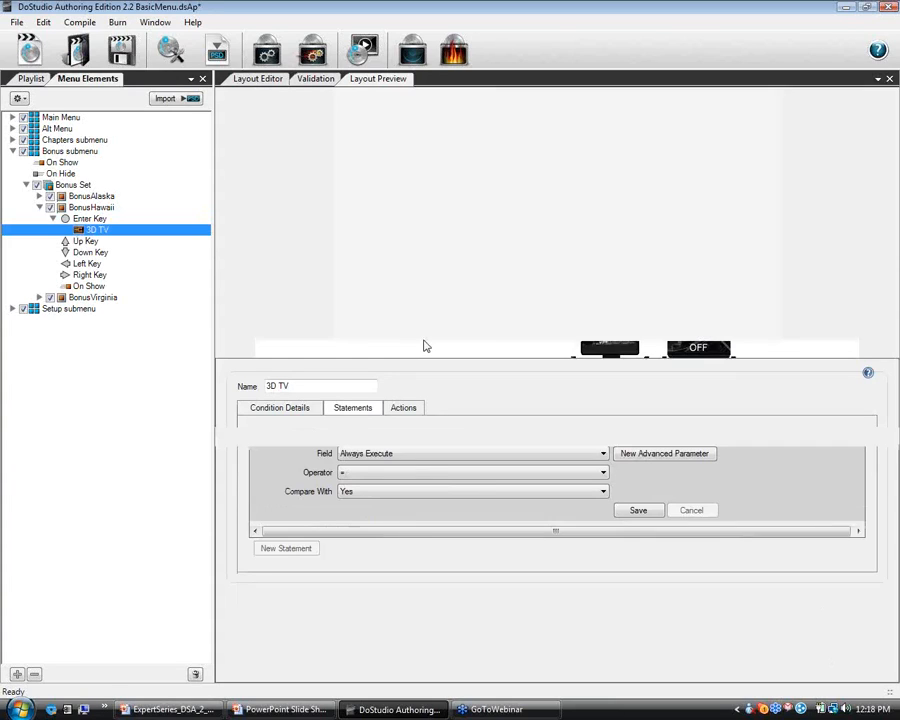
click(380, 455)
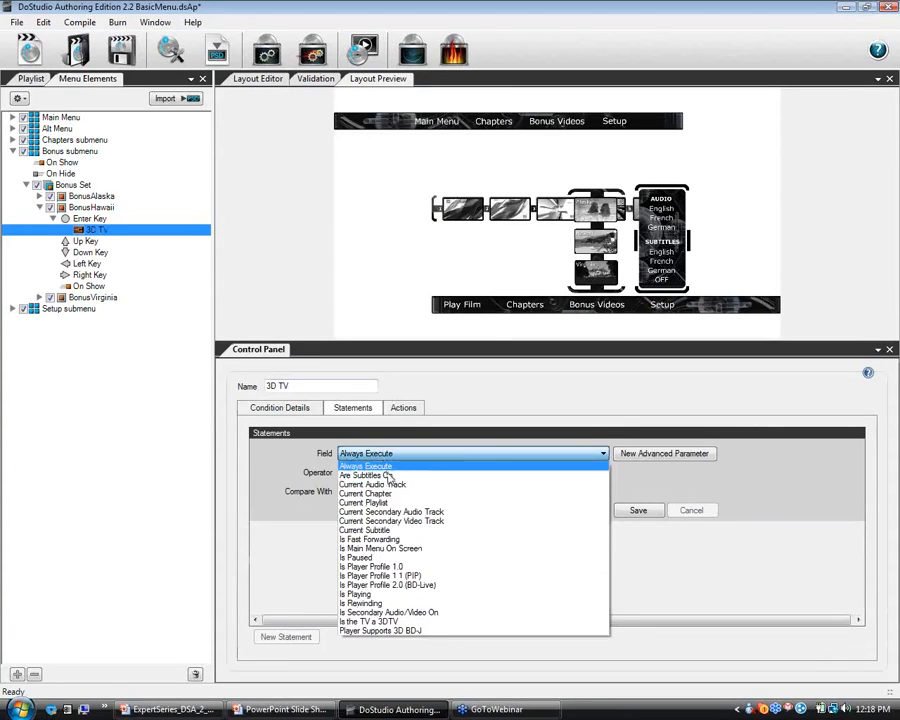
click(418, 622)
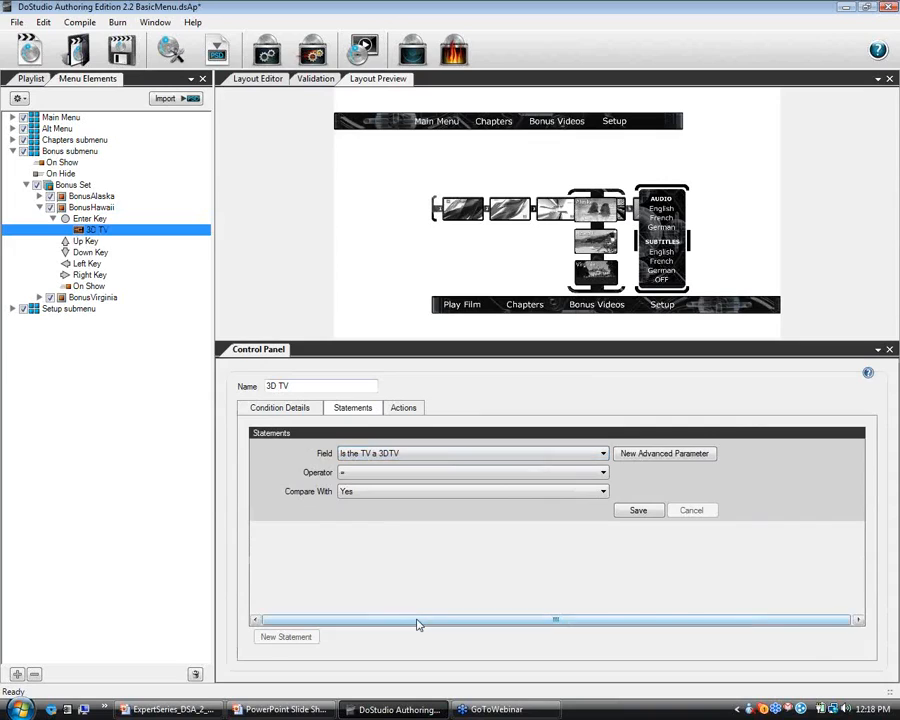
click(638, 510)
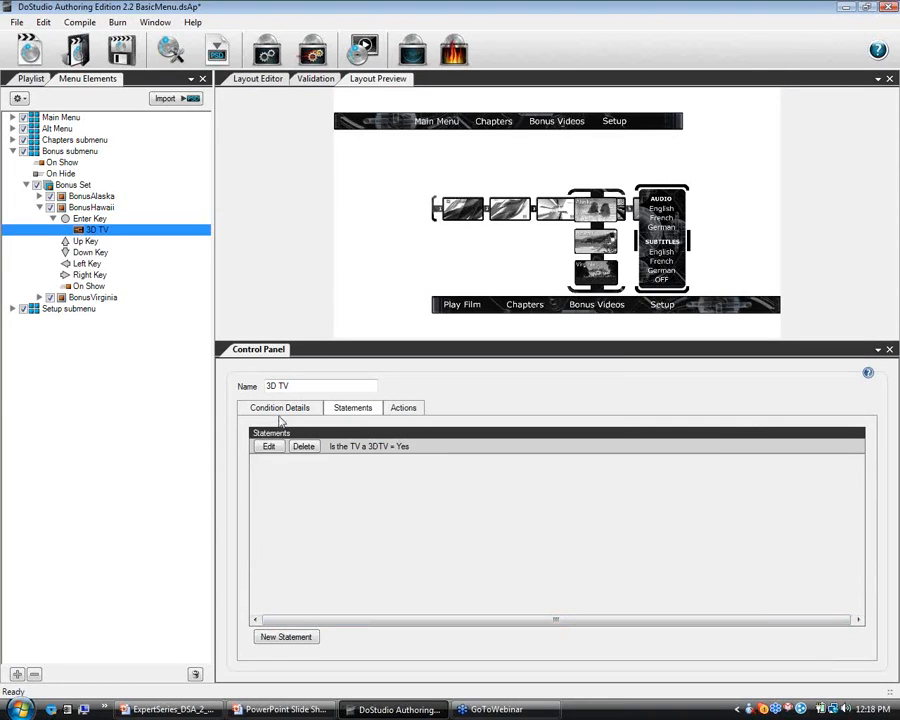
Add a Play Blu-ray Title action for 3D Bonus Title to the 3D TV condition.
click(403, 407)
right_click(320, 480)
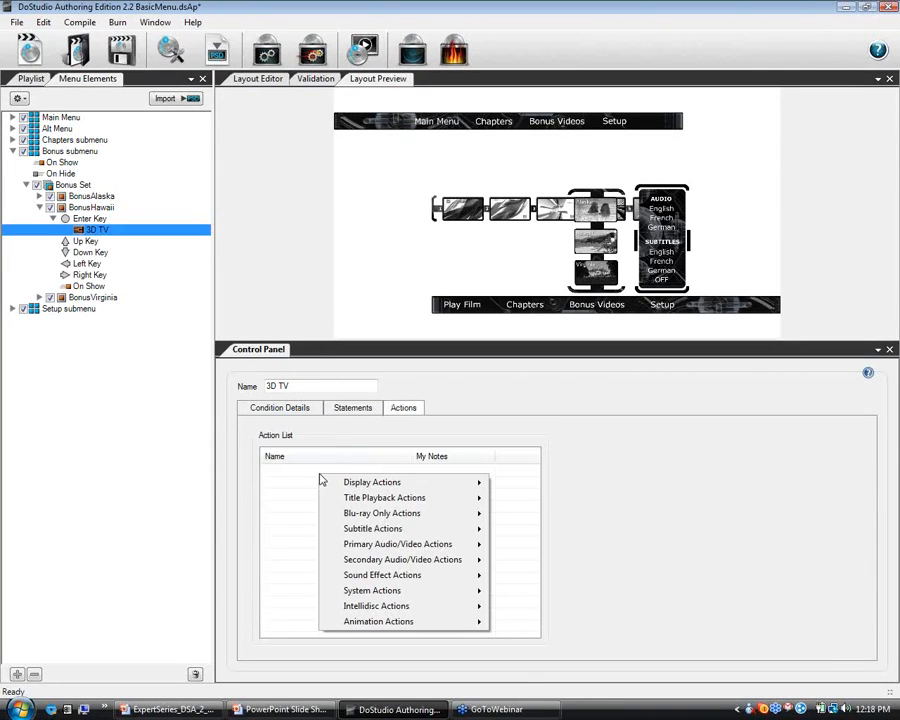
mouse_move(455, 515)
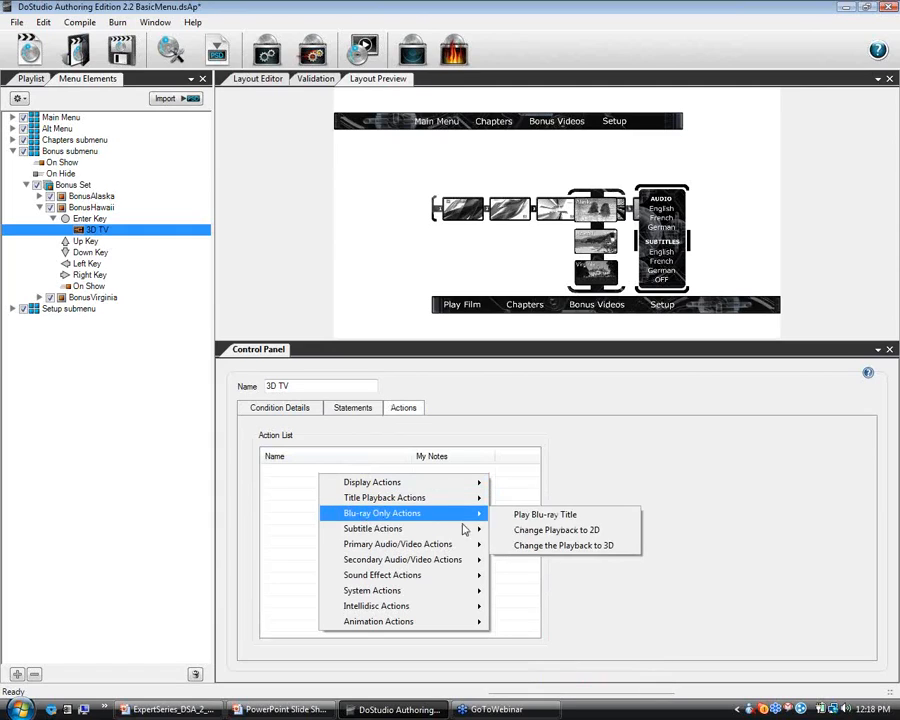
click(523, 516)
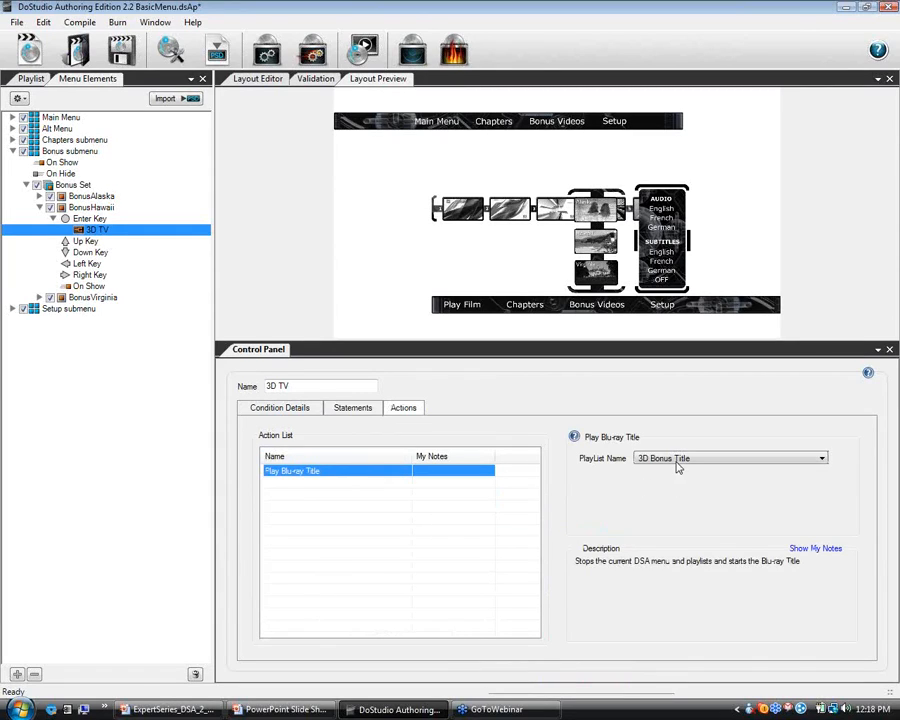
Add a second condition to BonusHawaii's Enter Key event with the saved statement "Is the TV a 3DTV = No".
right_click(83, 219)
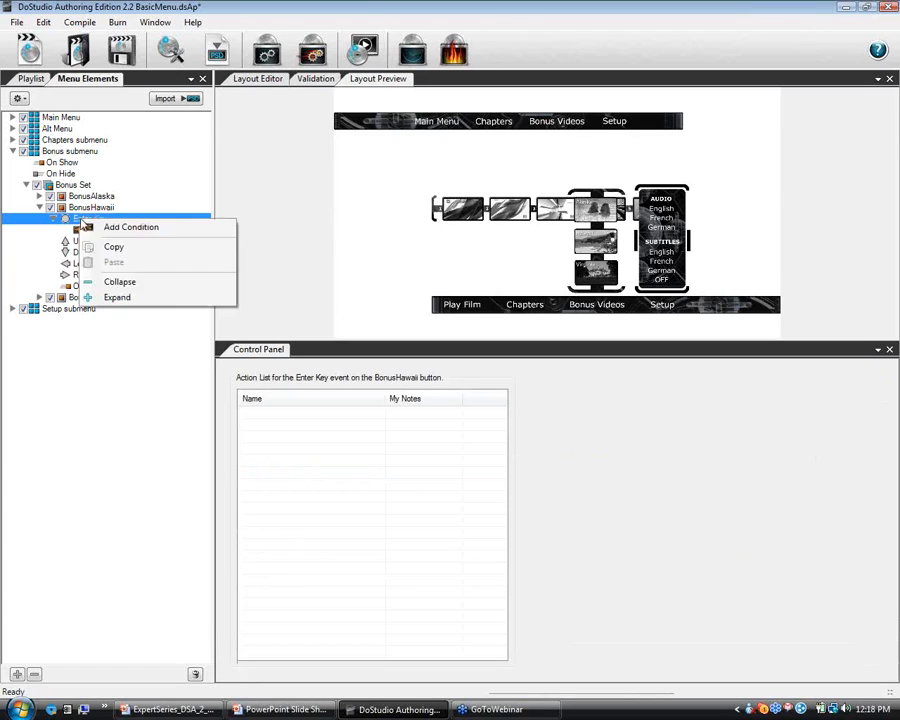
click(95, 227)
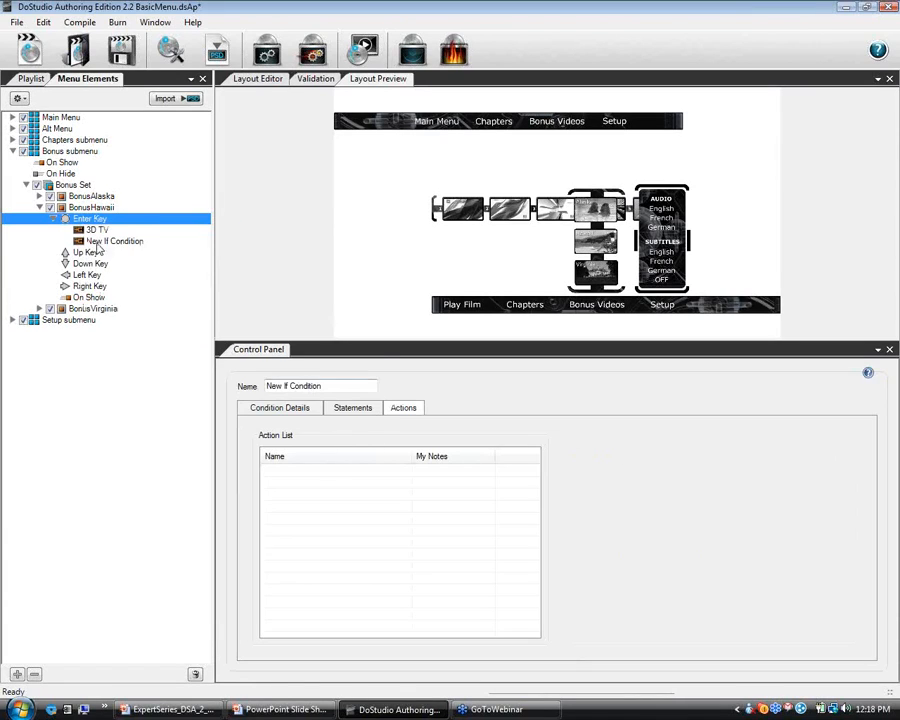
click(105, 241)
click(277, 409)
click(341, 414)
click(372, 453)
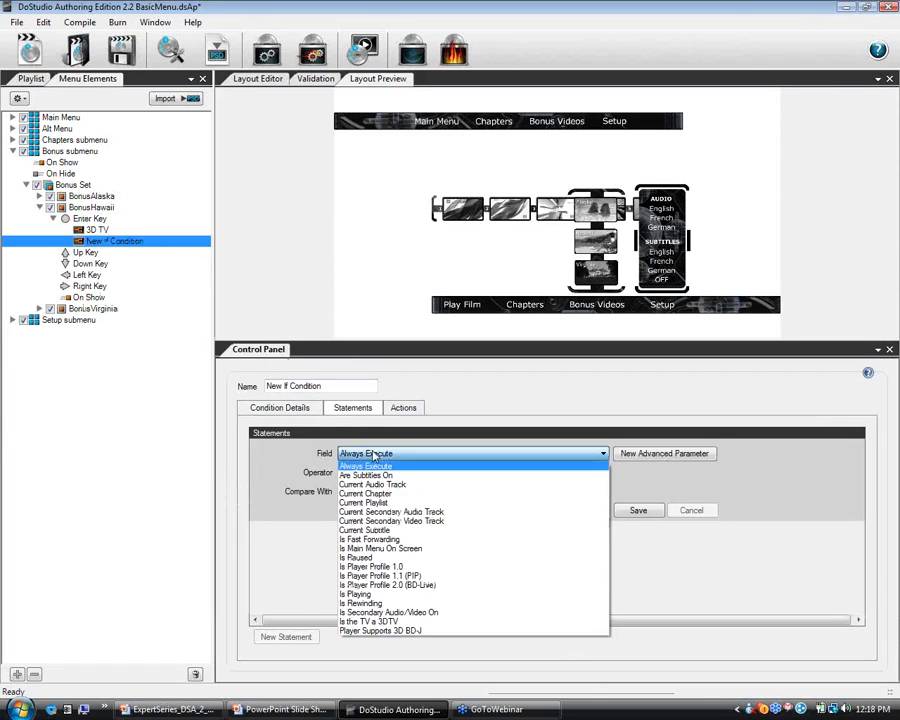
click(418, 621)
click(412, 493)
click(407, 514)
click(638, 510)
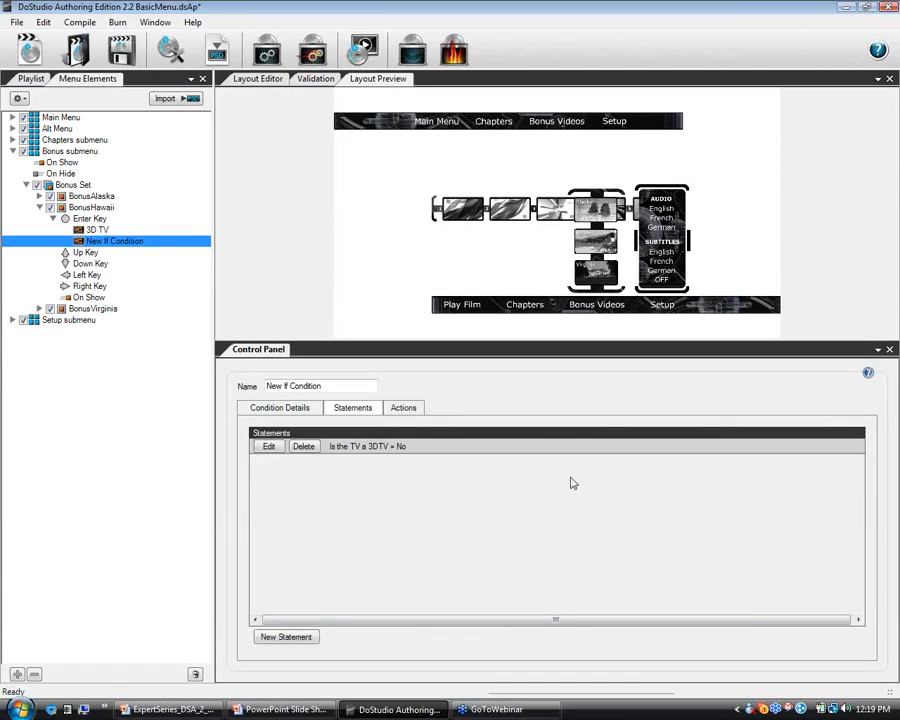
Add a Play PlayList action to the new condition and set its playlist to PlayList - Bonus 2.
click(408, 411)
right_click(305, 472)
mouse_move(333, 496)
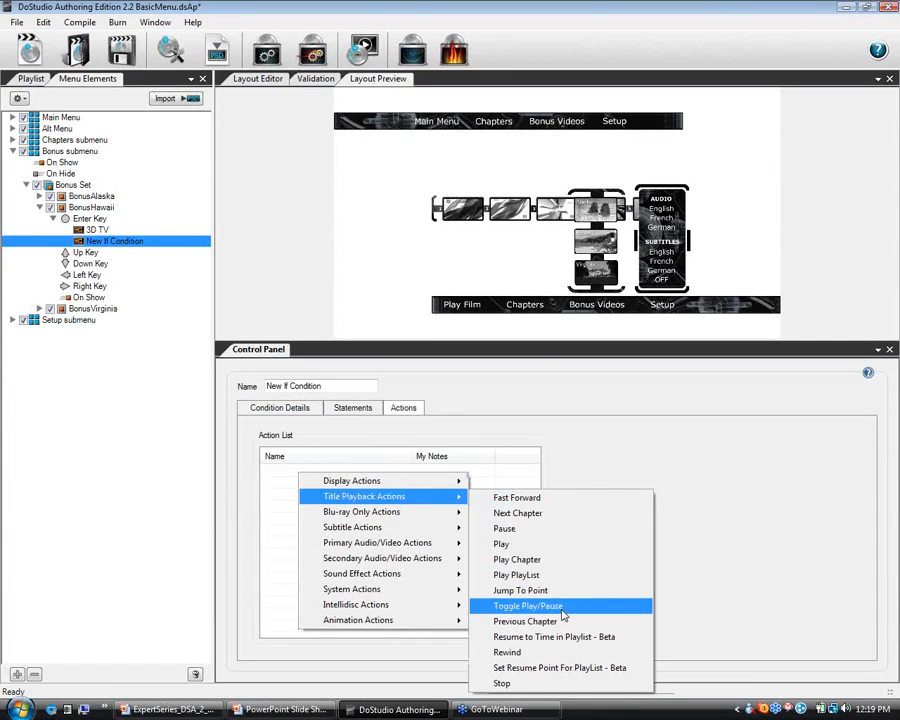
click(531, 576)
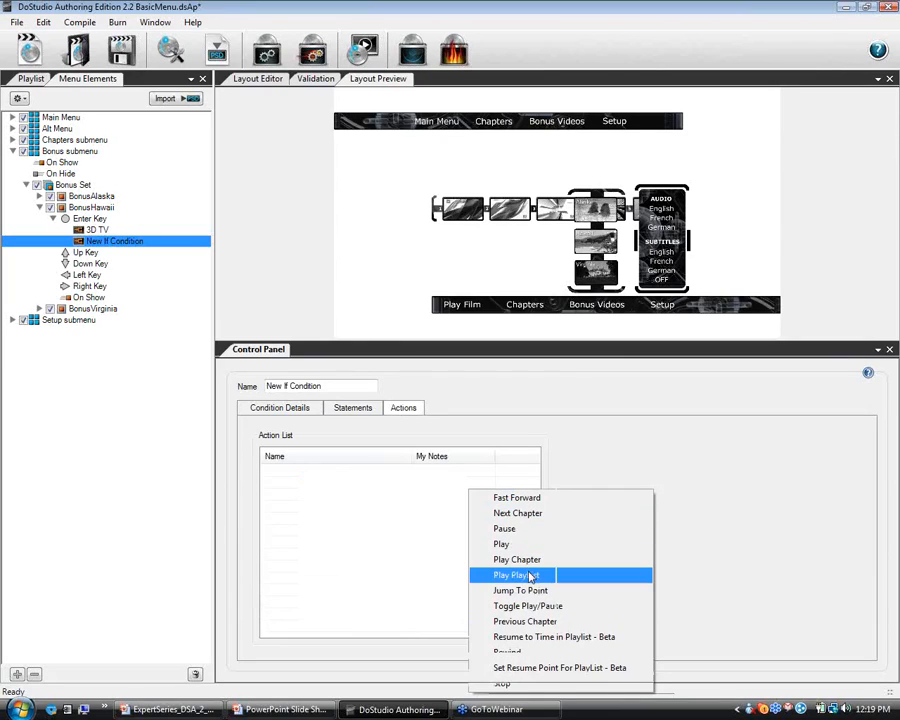
click(676, 462)
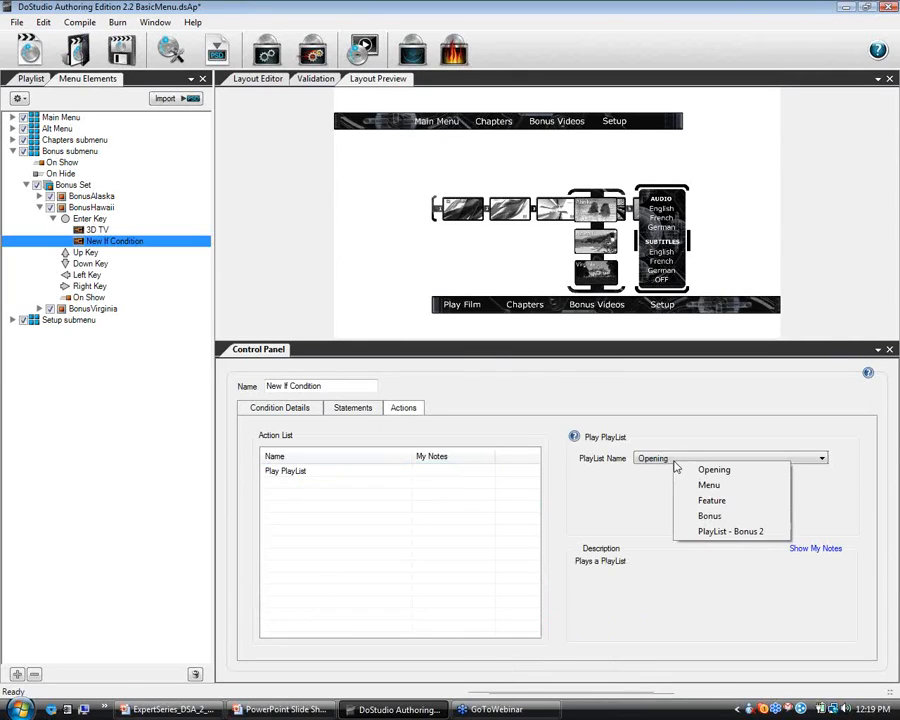
click(737, 532)
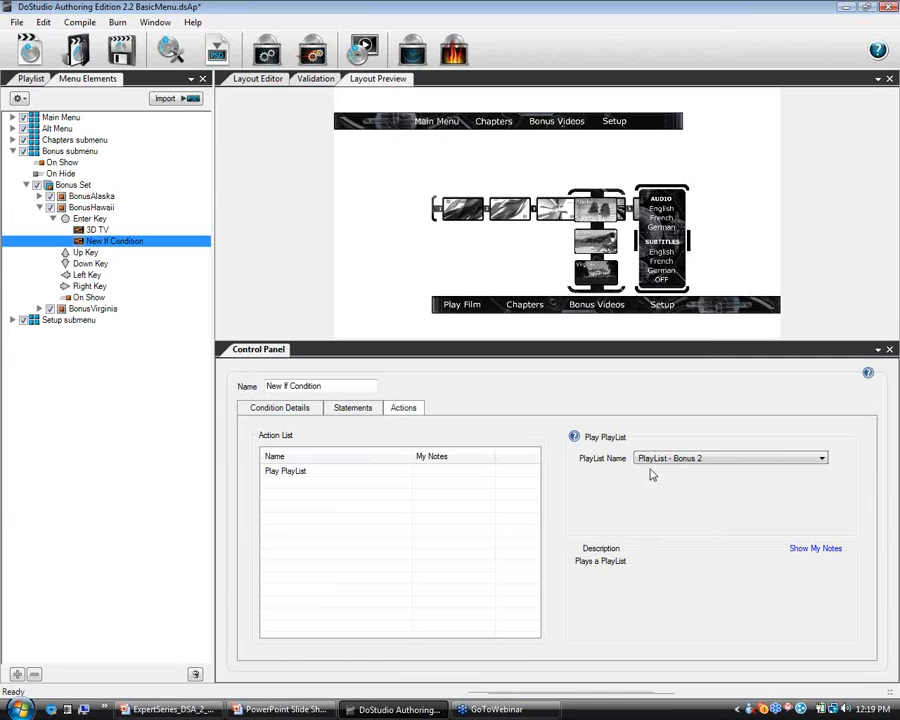
Add a Clear Menu Blocks from Screen action to the new condition and order it before the Play PlayList action.
click(357, 484)
right_click(335, 486)
click(337, 500)
right_click(337, 505)
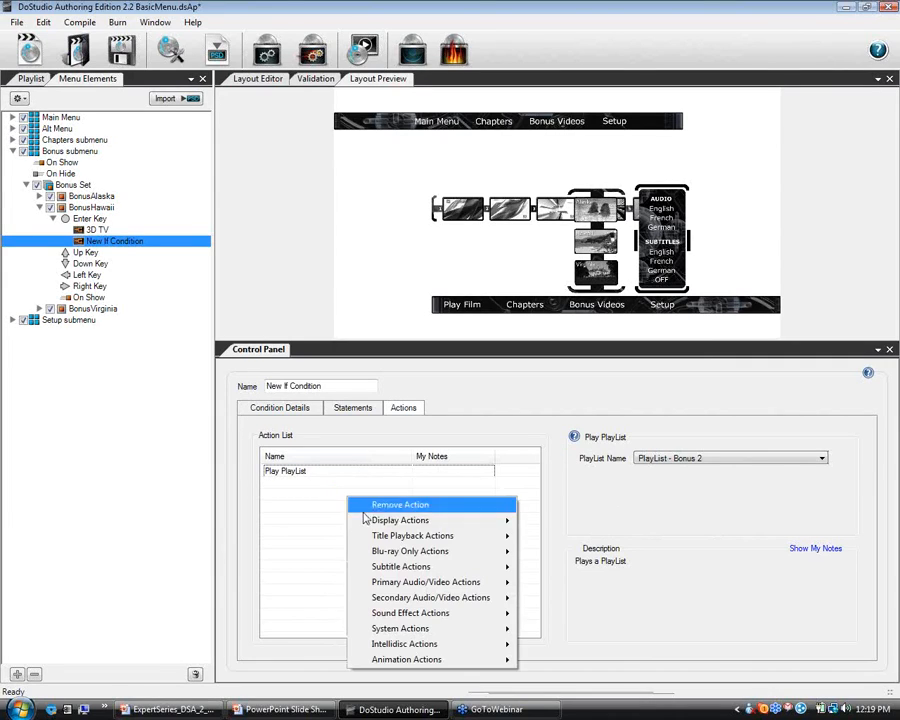
mouse_move(400, 520)
mouse_move(565, 521)
click(652, 523)
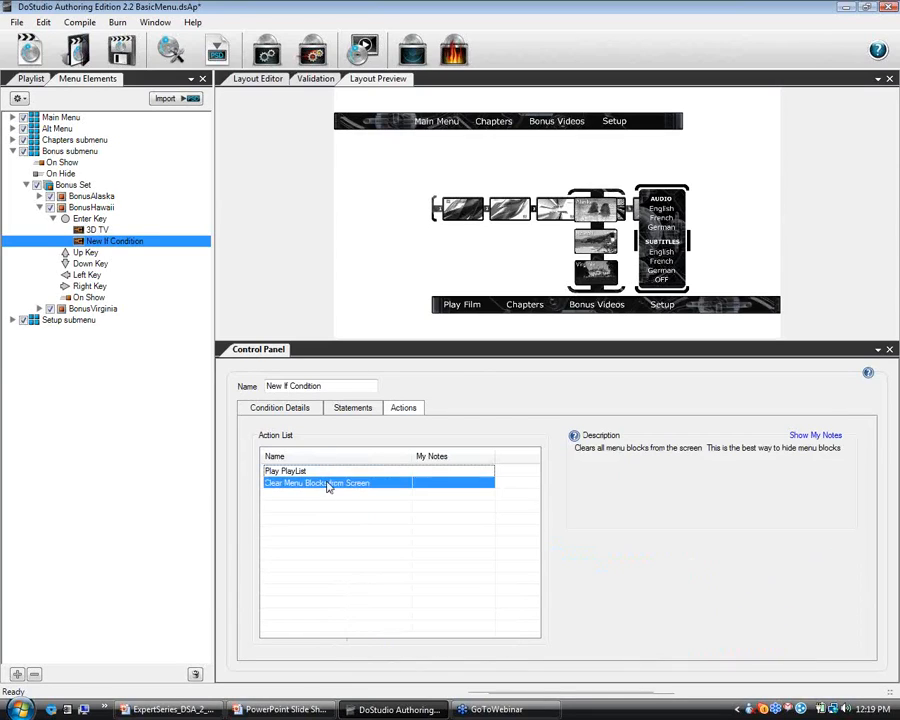
mouse_move(310, 472)
mouse_down()
mouse_move(312, 482)
mouse_move(300, 484)
mouse_up()
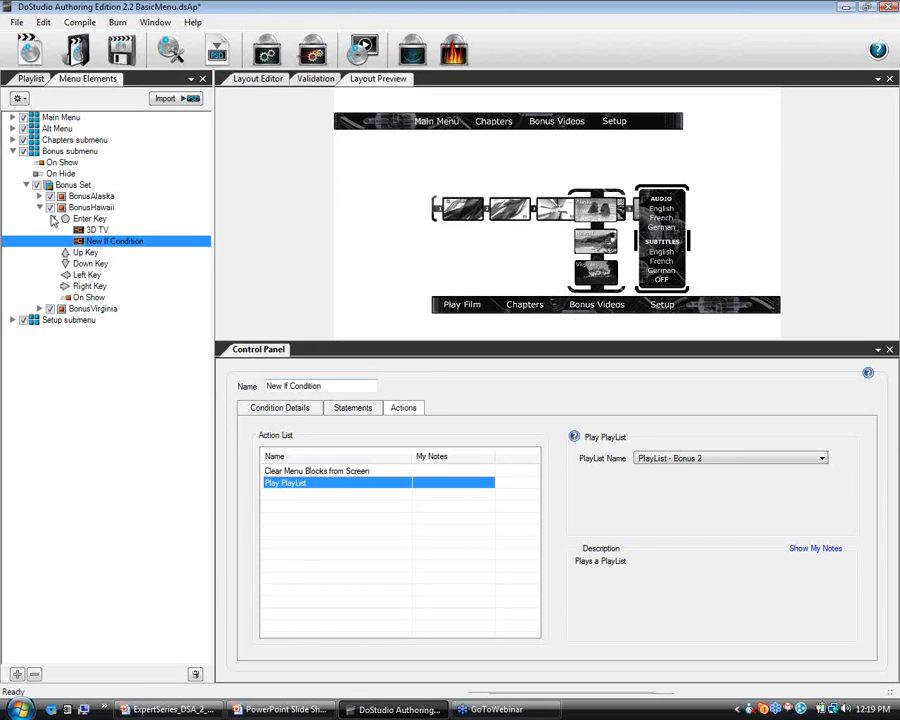
Rename the new condition under BonusHawaii's Enter Key event as "Is Not a 3D TV".
click(330, 387)
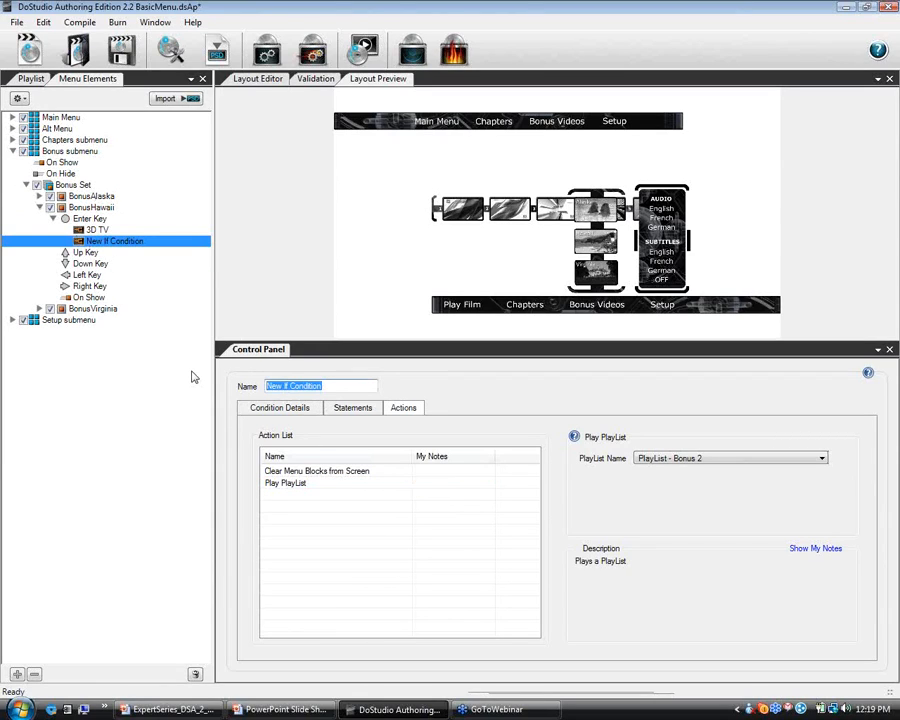
text(Is Not a 3D TV)
click(88, 219)
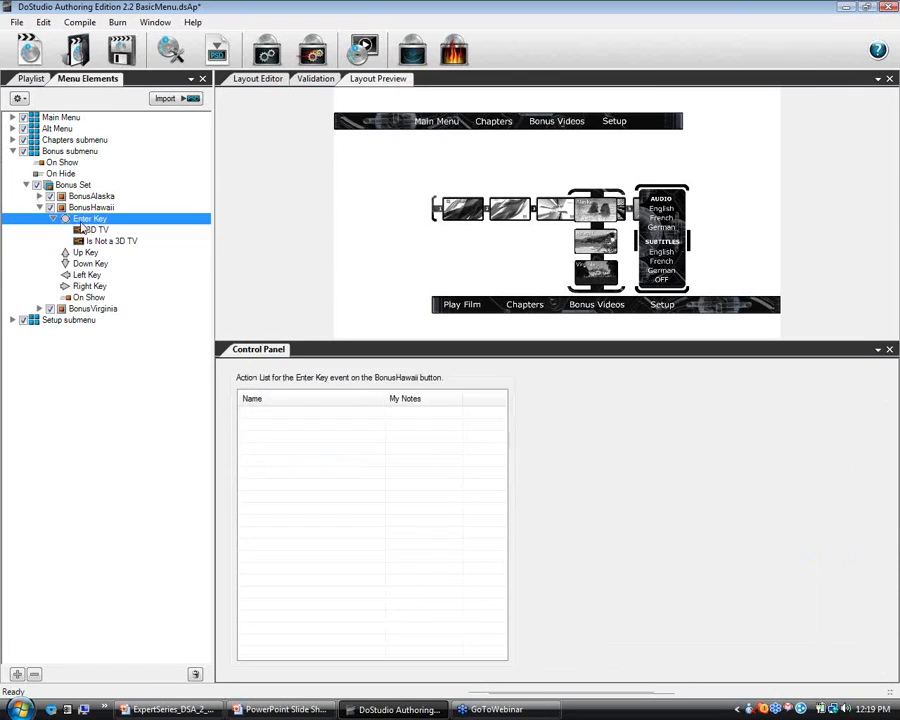
Rename the 3D TV condition under BonusHawaii's Enter Key event as "Is a 3D TV".
click(88, 230)
double_click(304, 387)
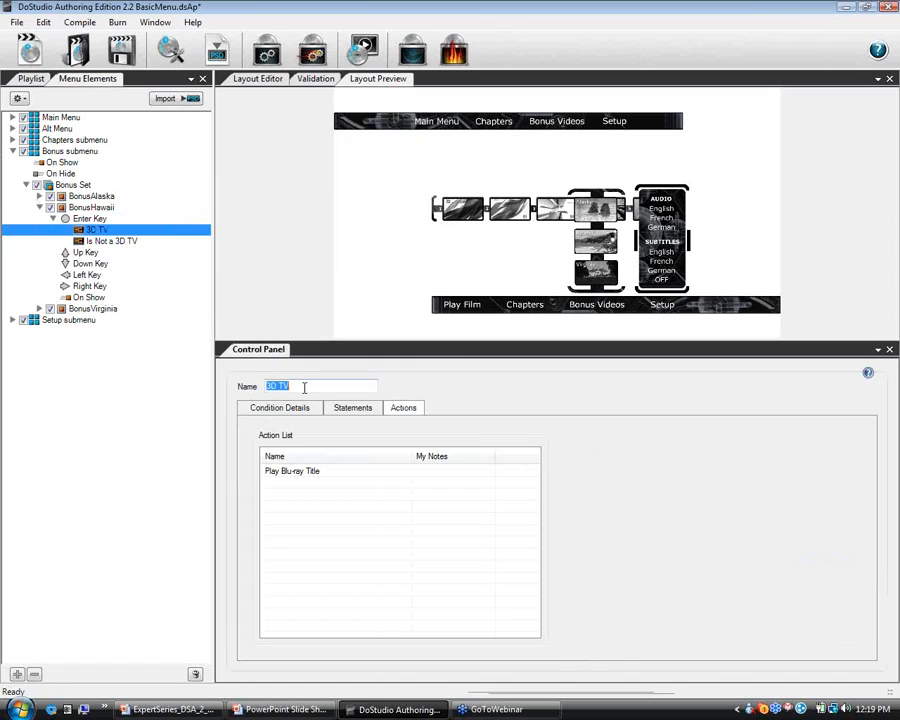
key(Home)
text(Is A)
key(BackSpace)
text(a)
key(Return)
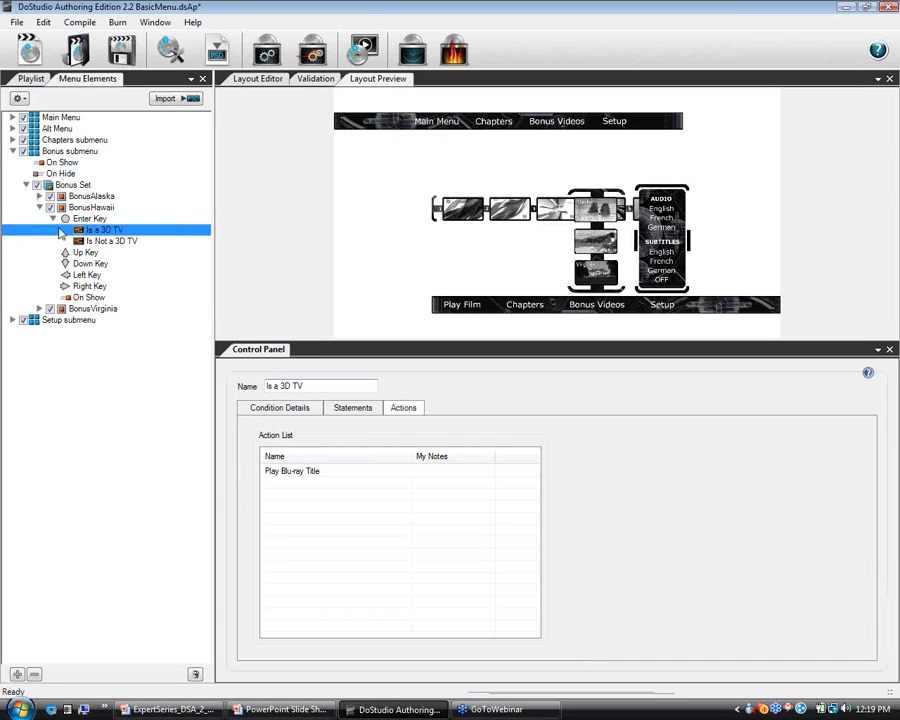
Examine the fields and comparison values available for a new statement in the Is Not a 3D TV condition, without saving one.
click(97, 242)
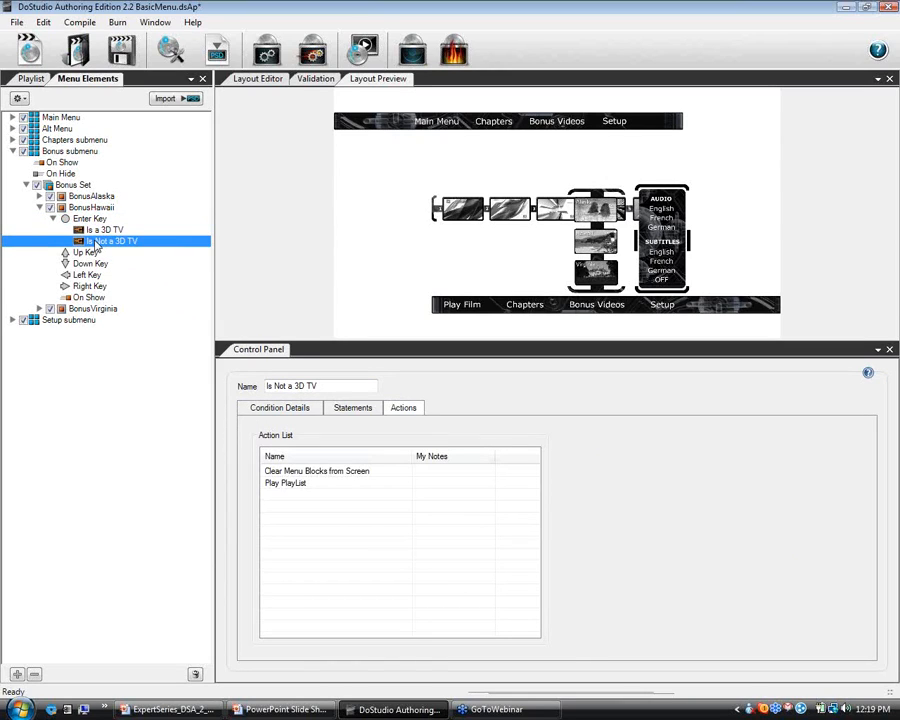
click(340, 410)
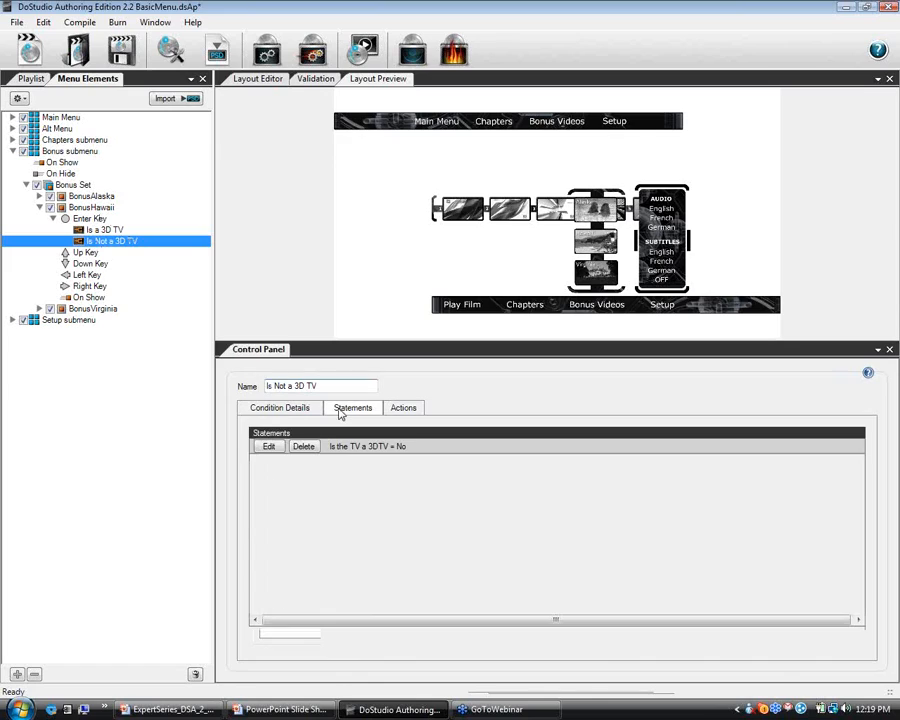
click(292, 636)
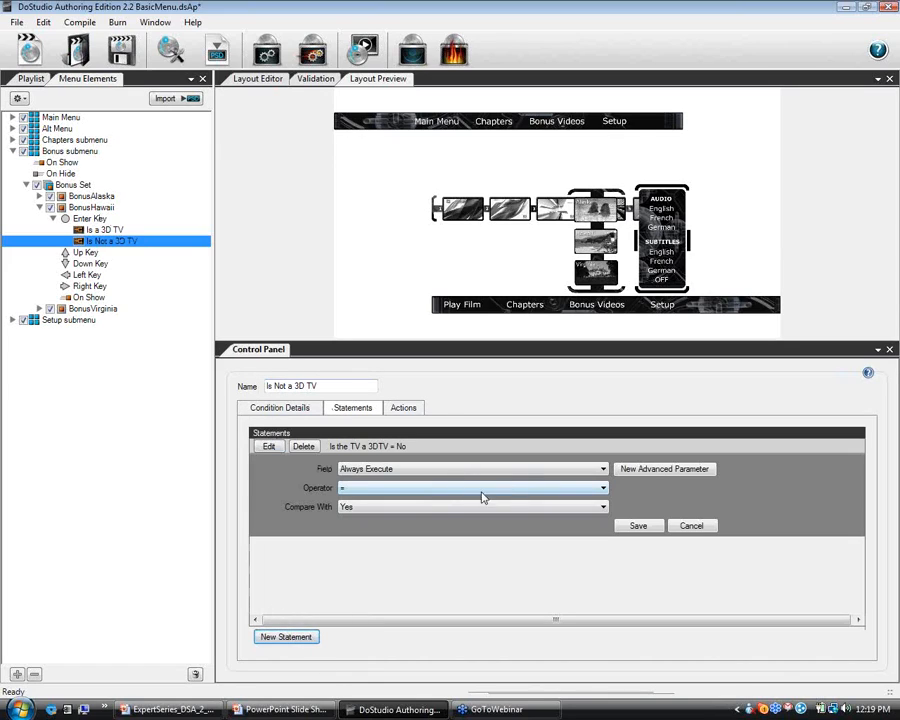
click(440, 508)
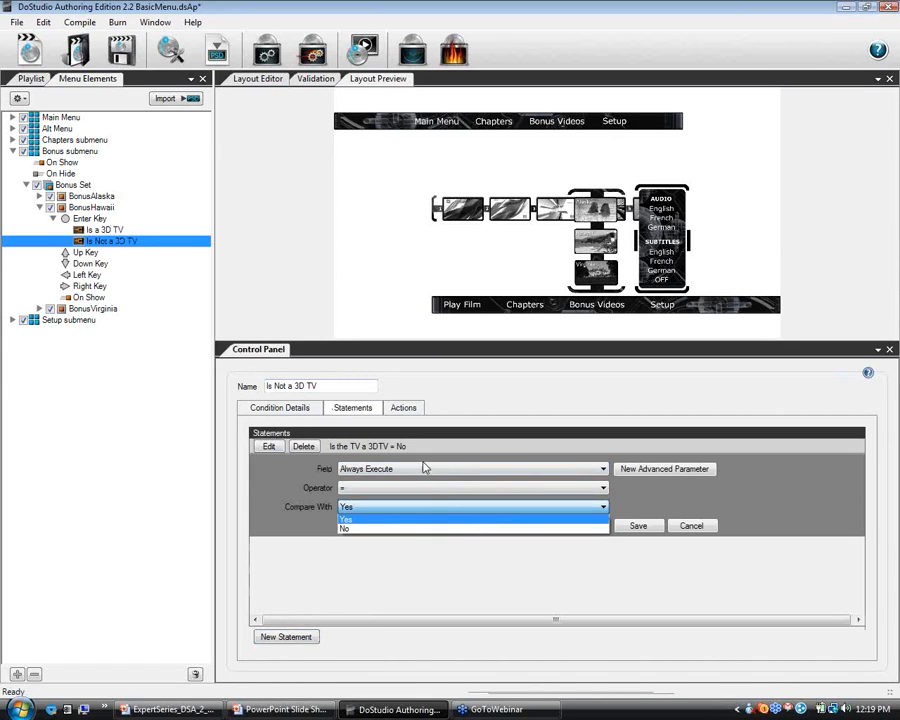
click(424, 467)
click(422, 468)
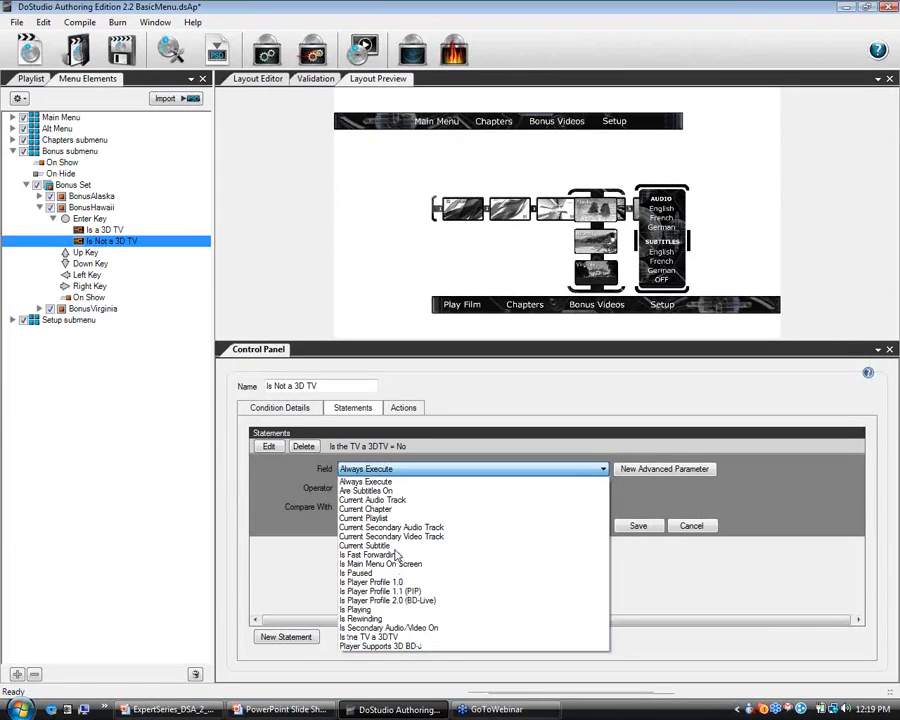
click(366, 482)
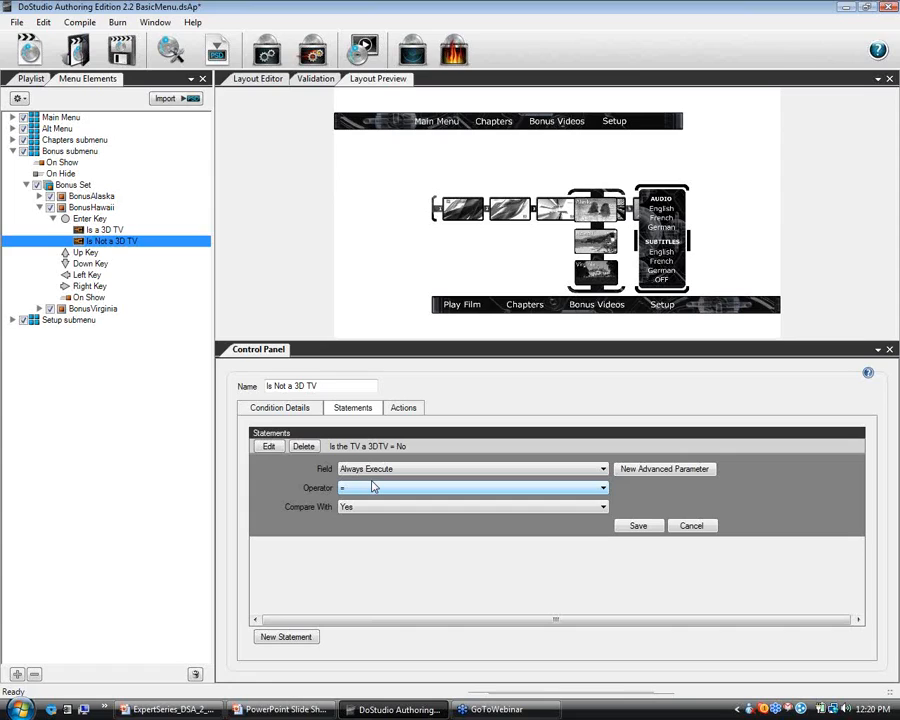
click(690, 525)
Add a third condition to BonusHawaii's Enter Key event and save the statement "Always Execute = Yes" in it.
click(80, 220)
right_click(80, 219)
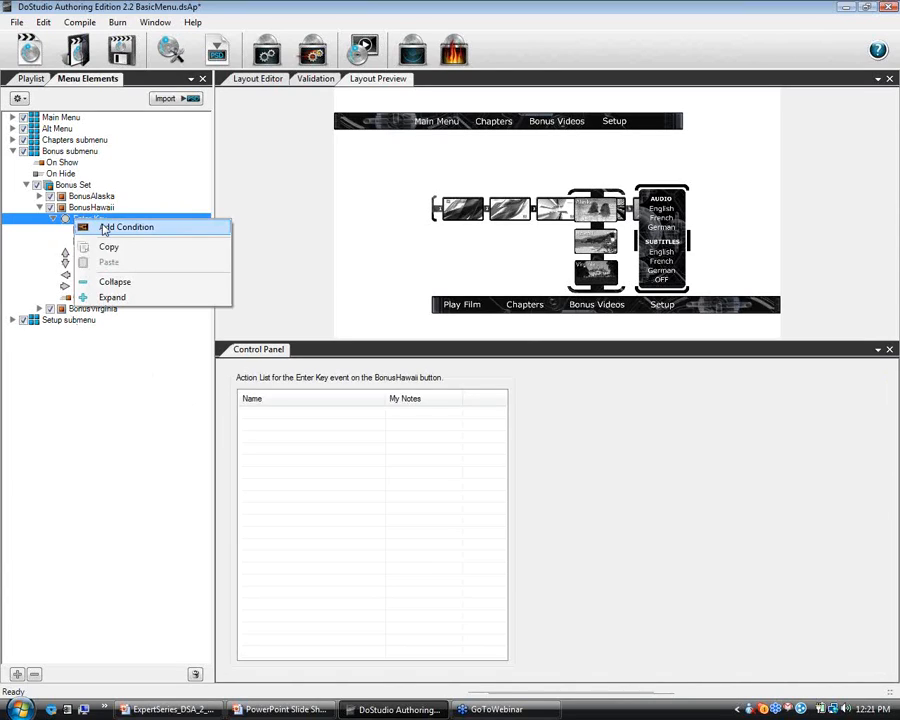
click(106, 228)
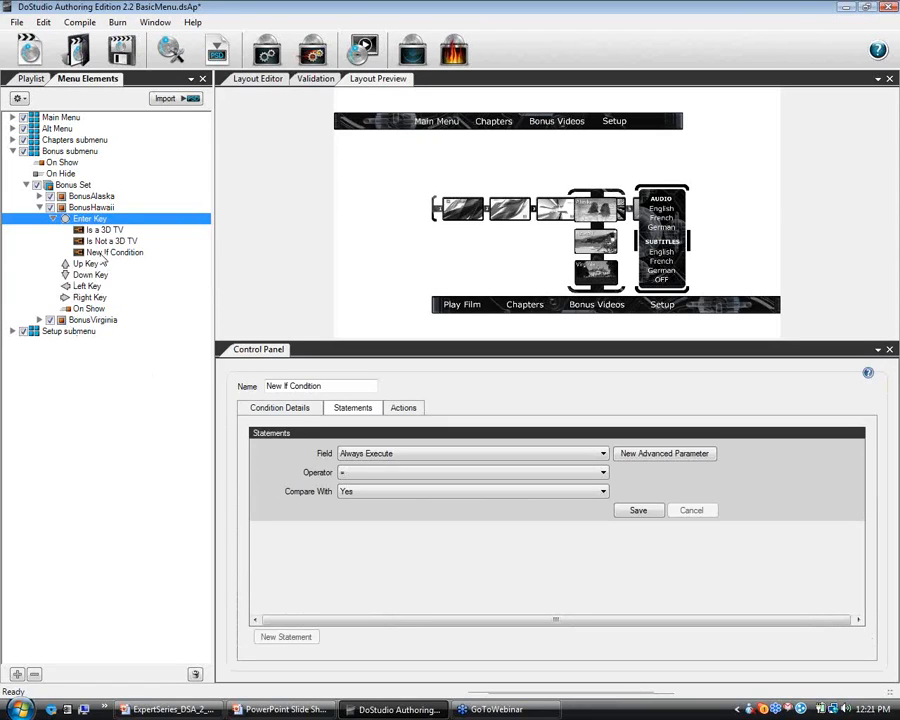
click(100, 230)
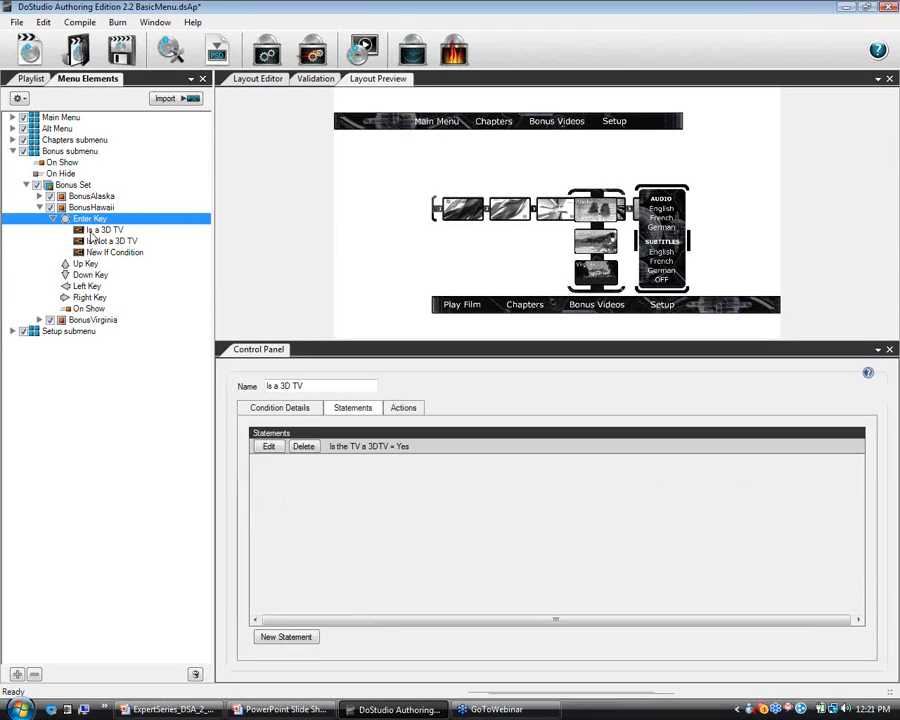
click(101, 243)
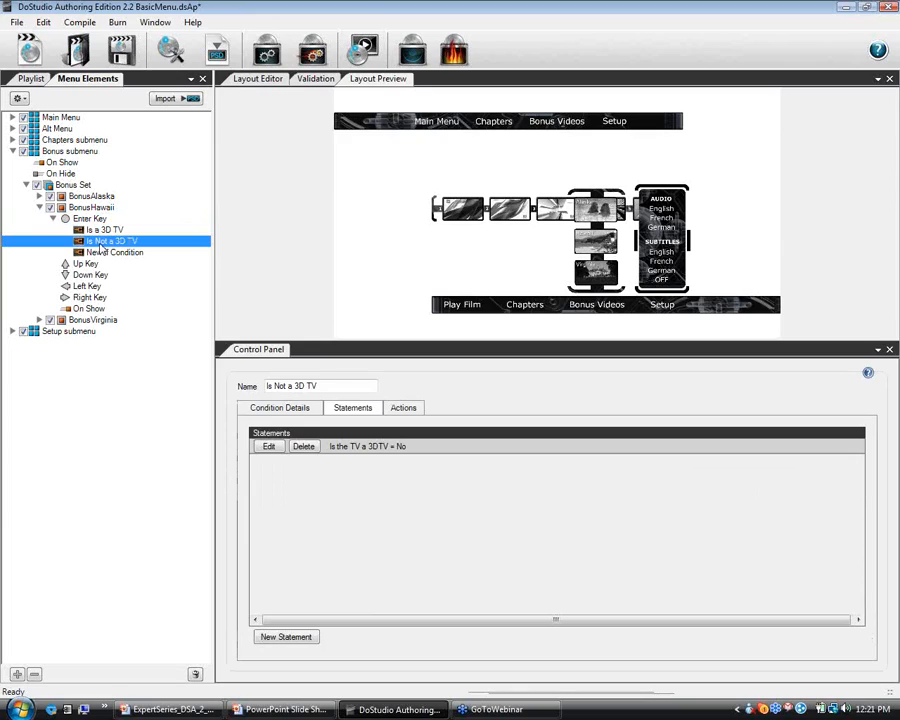
key(Up)
click(101, 243)
click(110, 252)
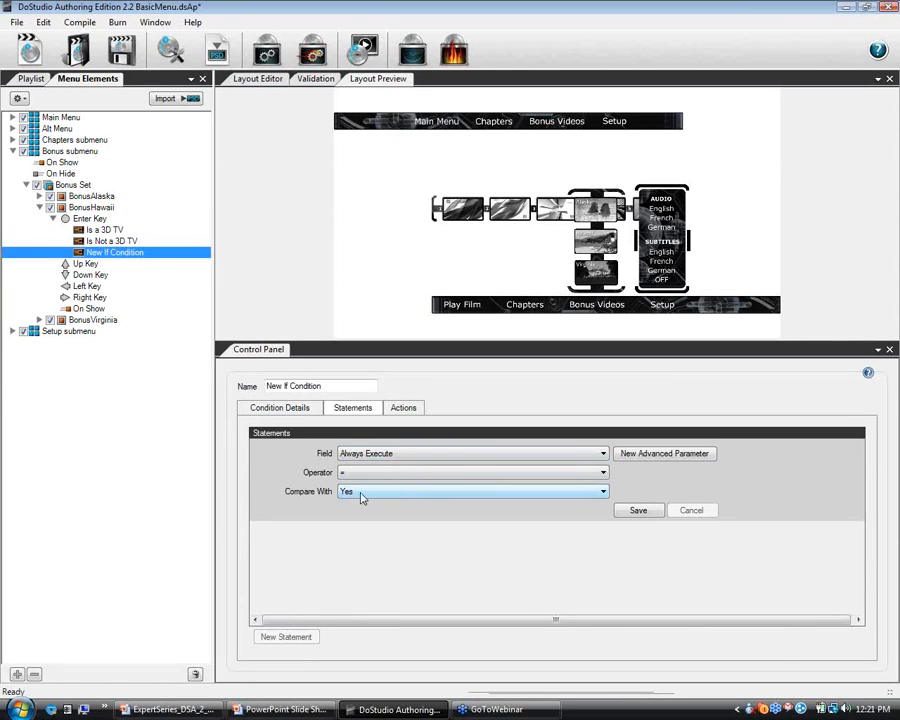
click(648, 514)
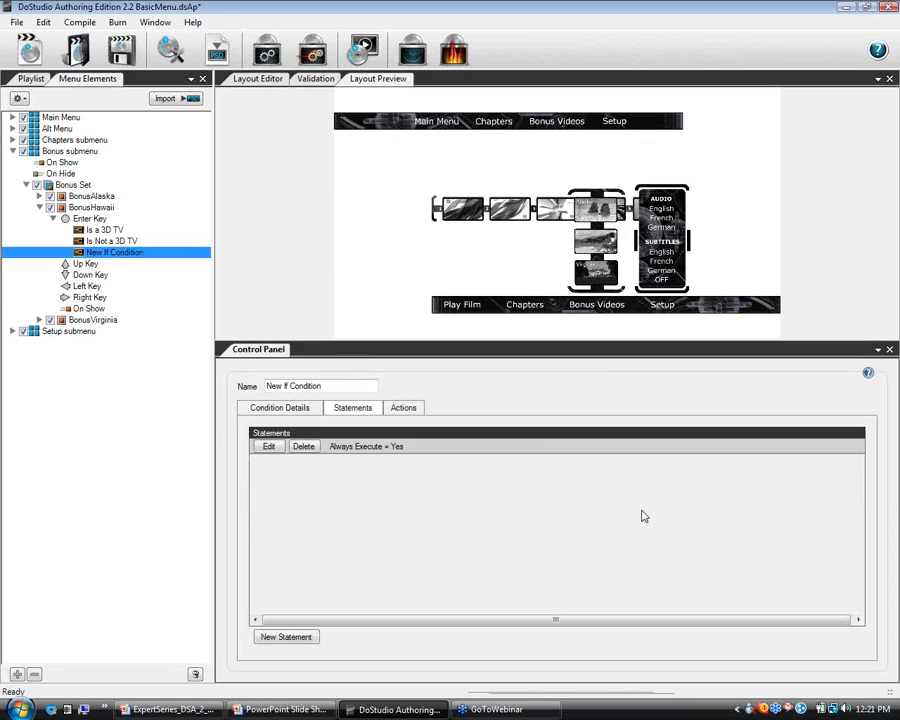
Rename the third Enter Key condition as "Move APRM into GRPM".
click(280, 408)
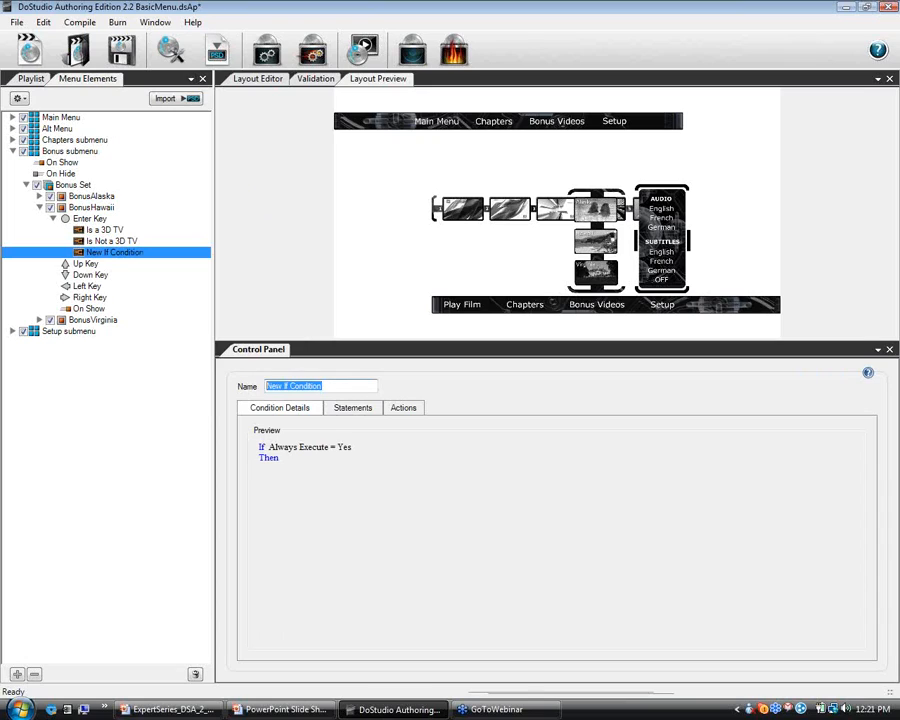
text(Move APRM into GRPM)
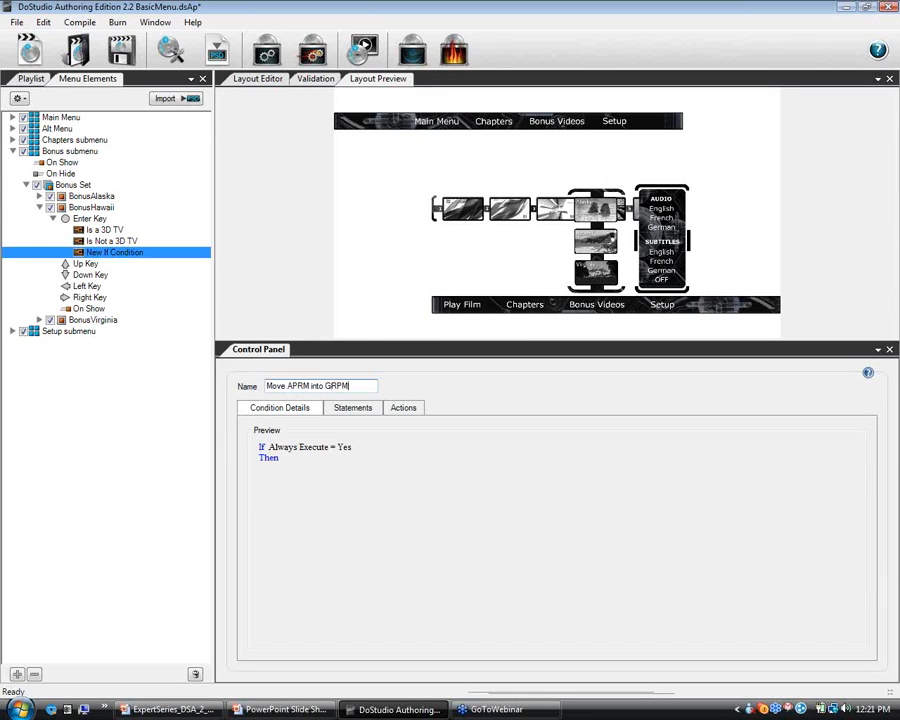
key(Return)
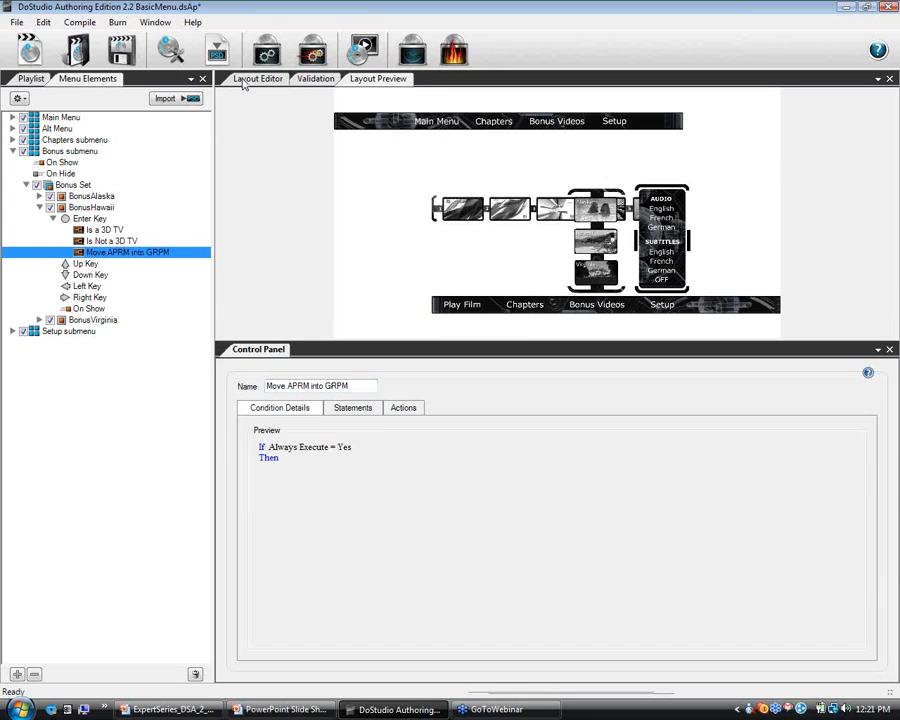
Create an advanced parameter named "Last Play APRM" in the project settings.
click(170, 48)
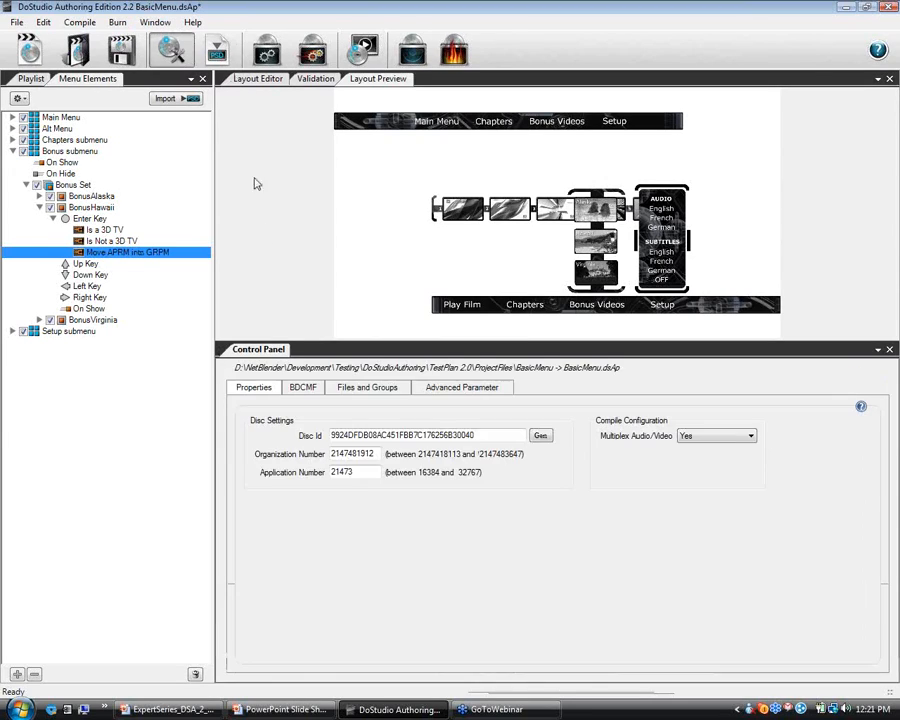
click(453, 390)
click(269, 426)
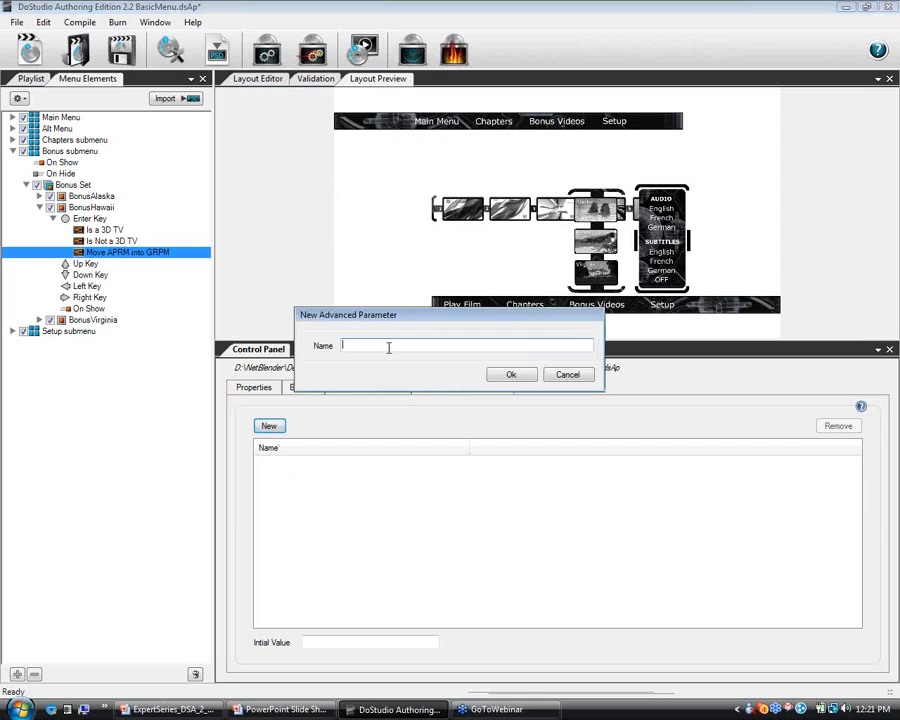
text(Last Play APRM)
key(Return)
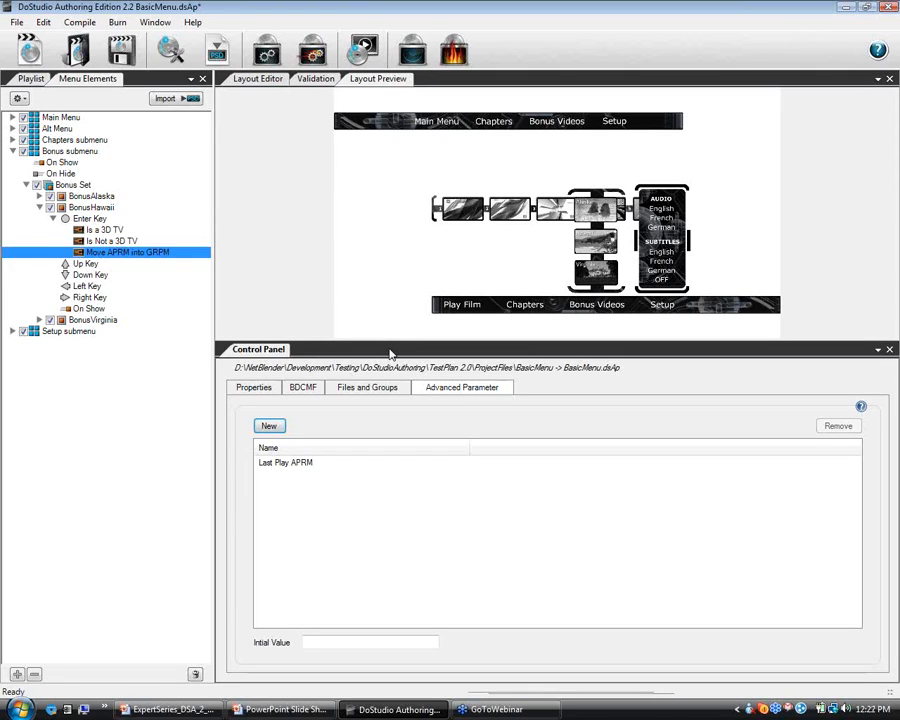
Add a Set Advanced Parameter action to the Is a 3D TV condition that sets Last Play APRM to 2.
click(100, 257)
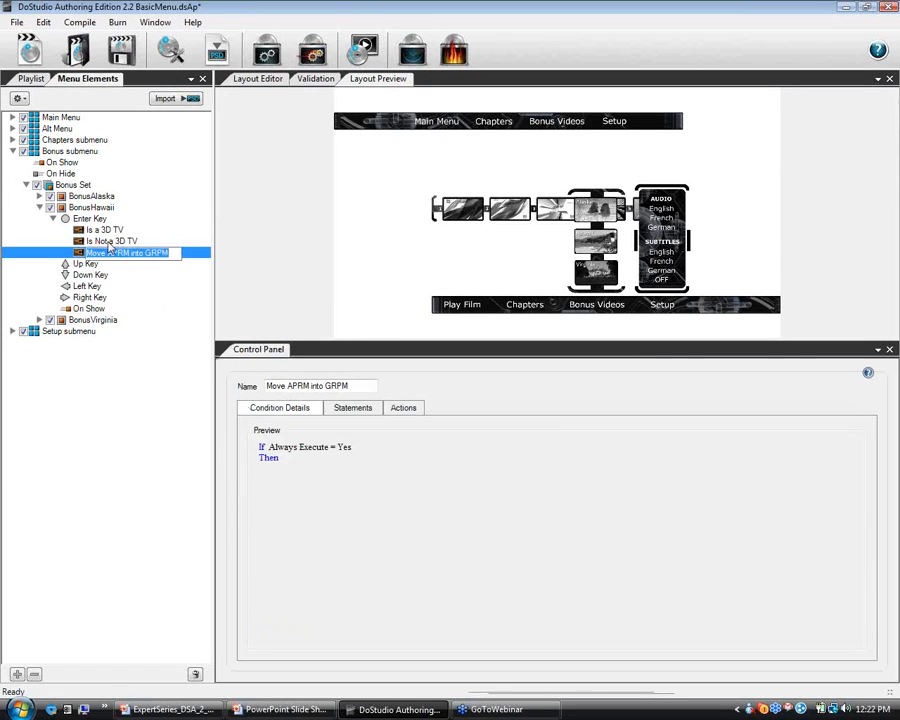
click(93, 230)
click(342, 408)
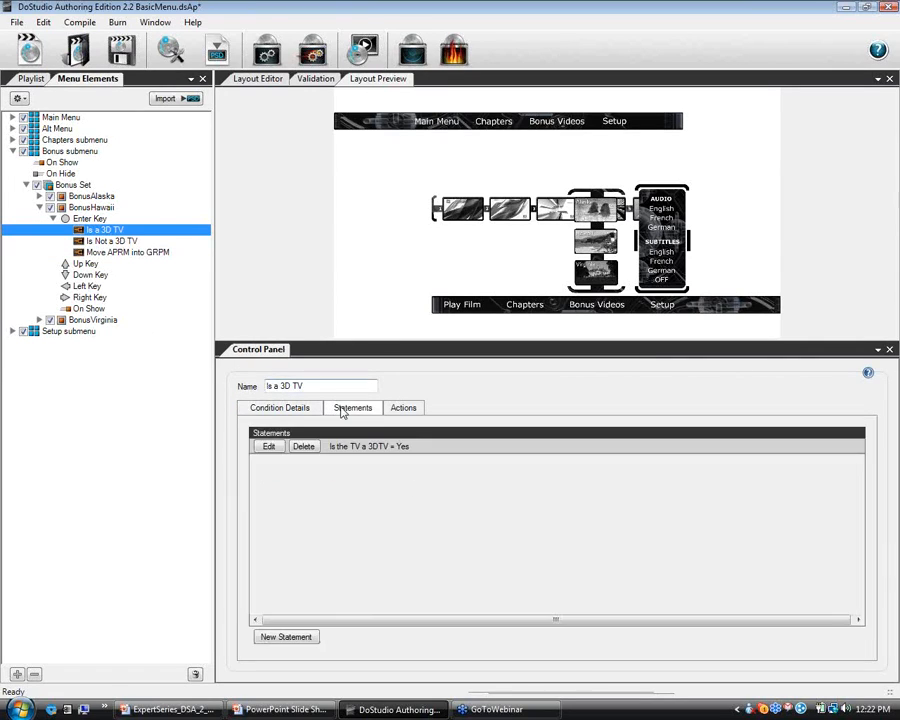
click(403, 408)
right_click(300, 490)
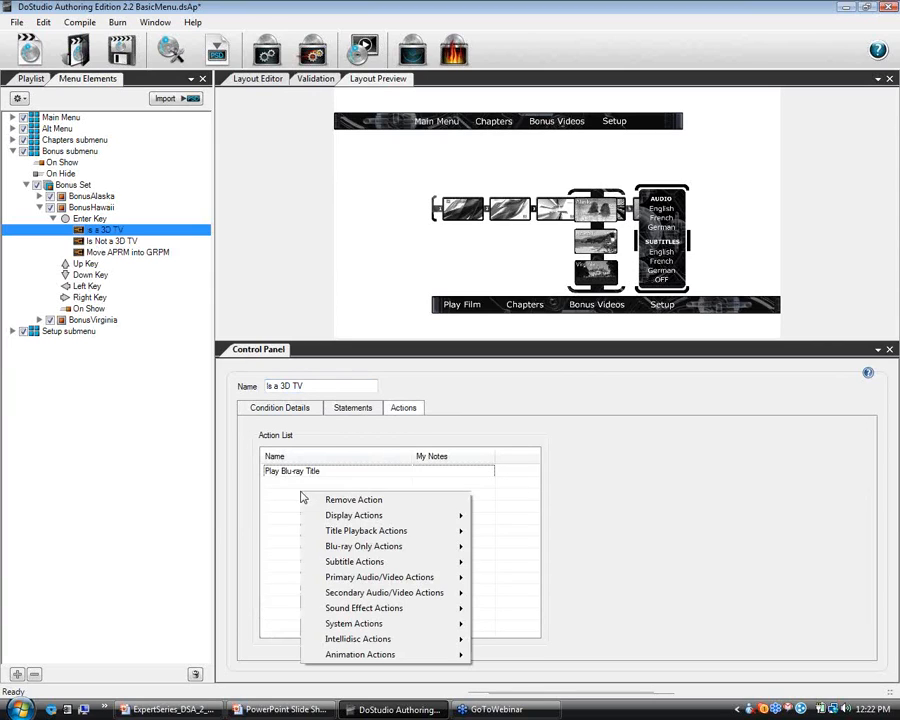
mouse_move(365, 643)
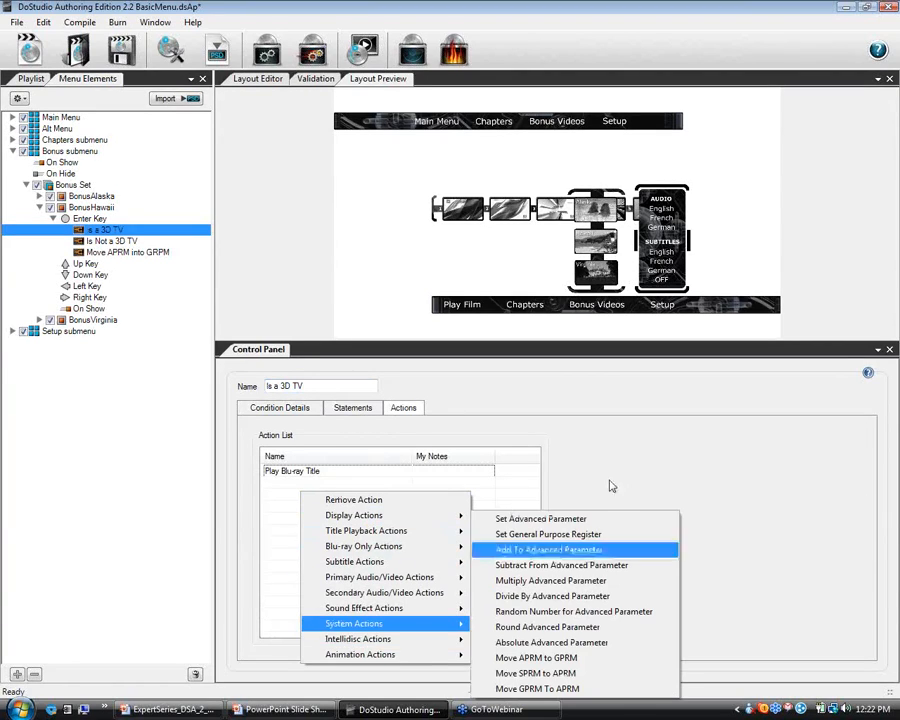
click(522, 518)
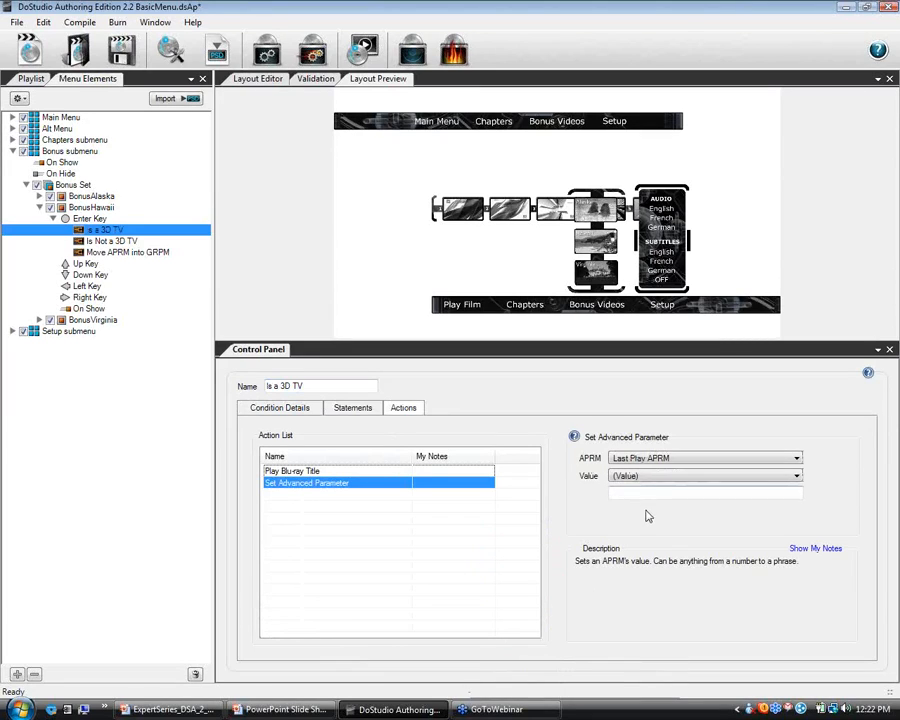
click(639, 491)
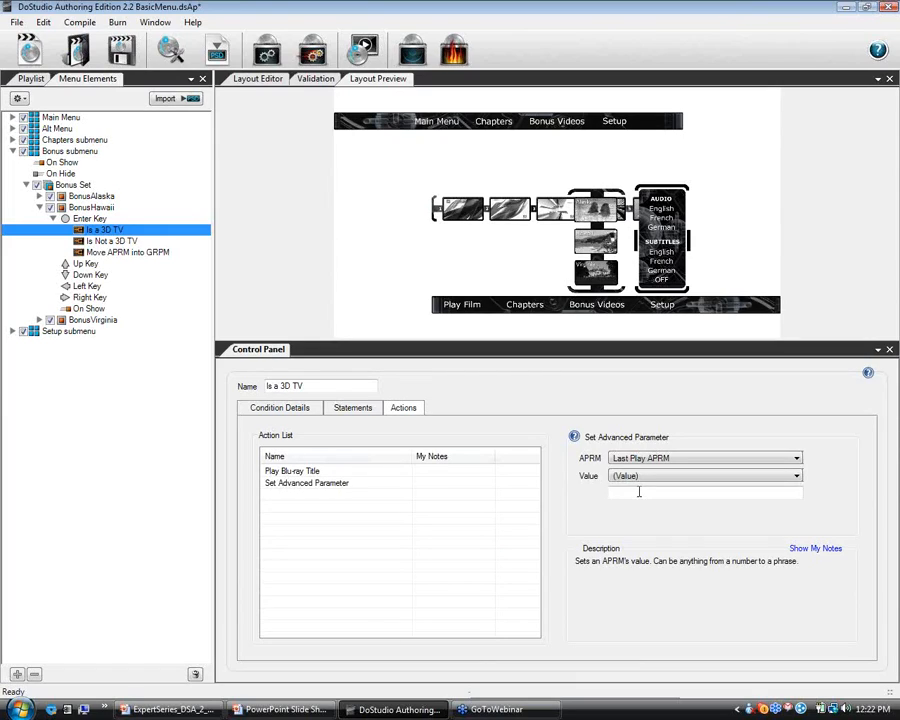
text(2)
key(Tab)
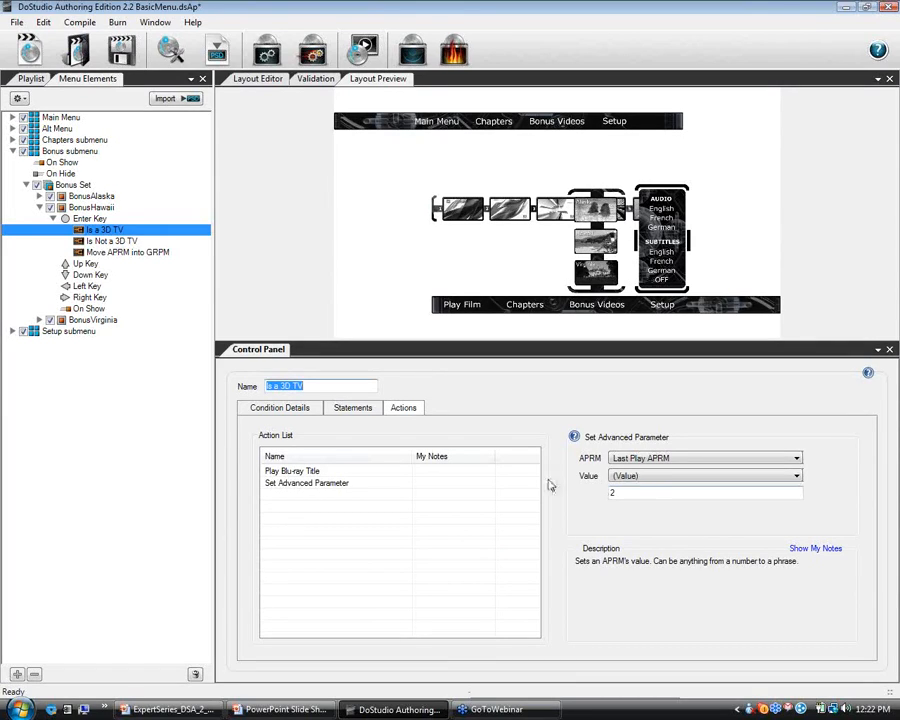
click(305, 483)
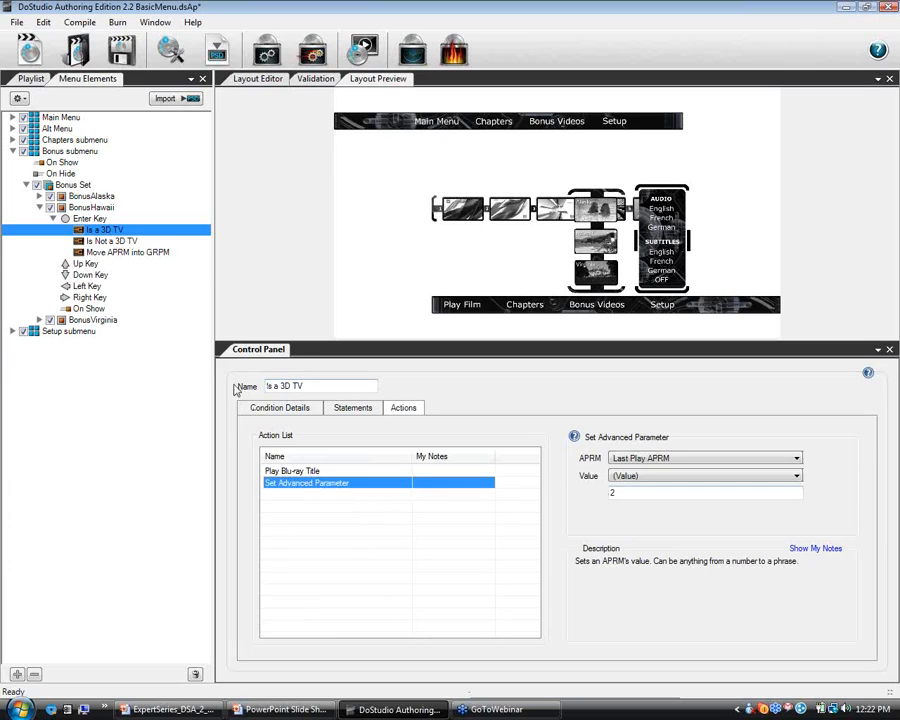
Add a Move APRM to GPRM action to the Move APRM into GRPM condition.
click(128, 252)
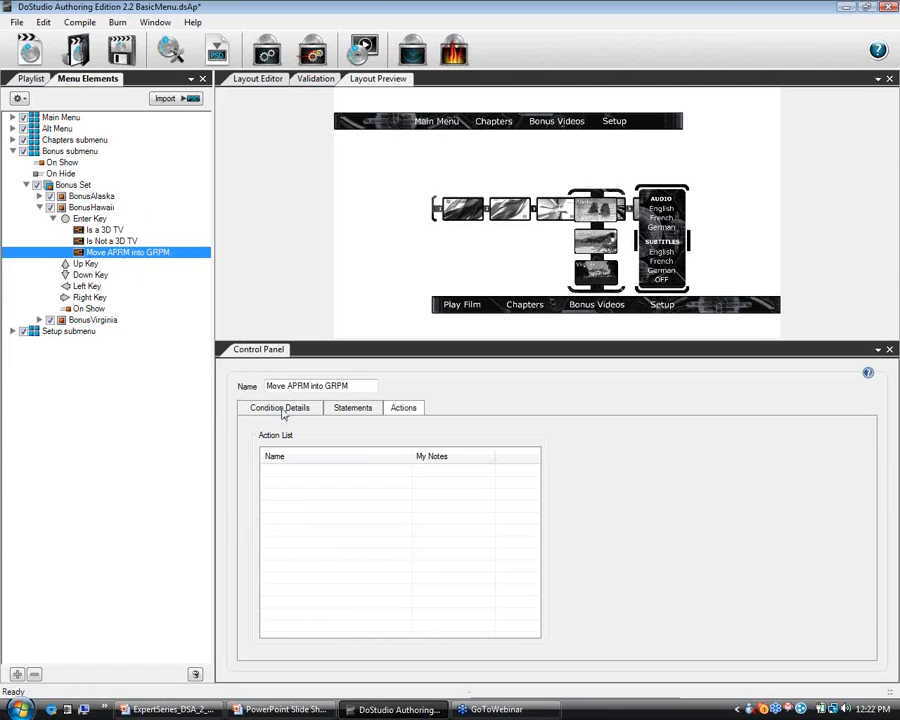
click(340, 408)
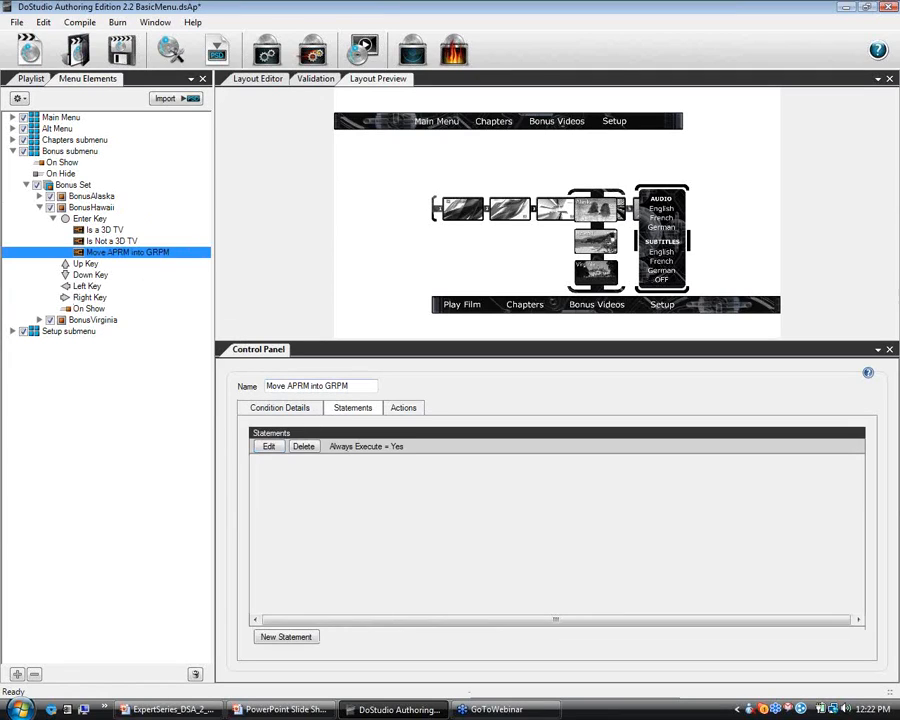
click(402, 409)
right_click(346, 489)
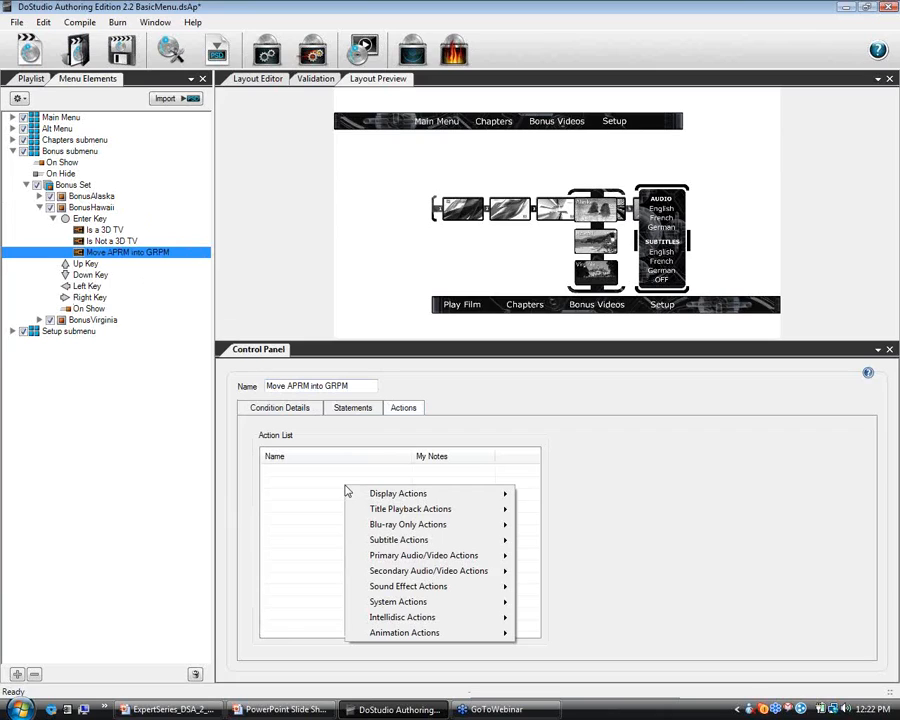
mouse_move(403, 603)
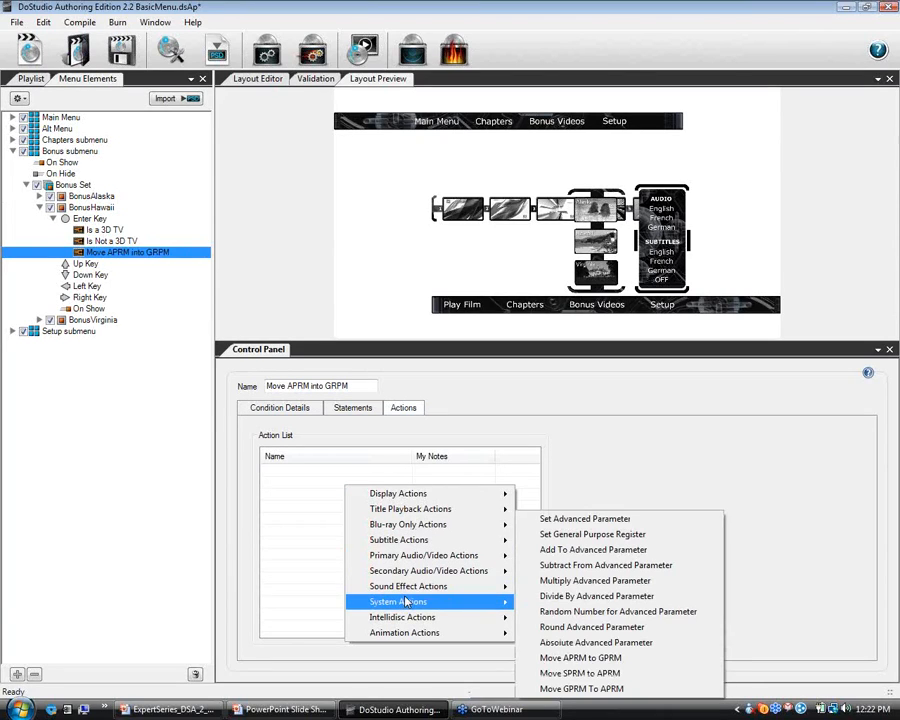
click(582, 658)
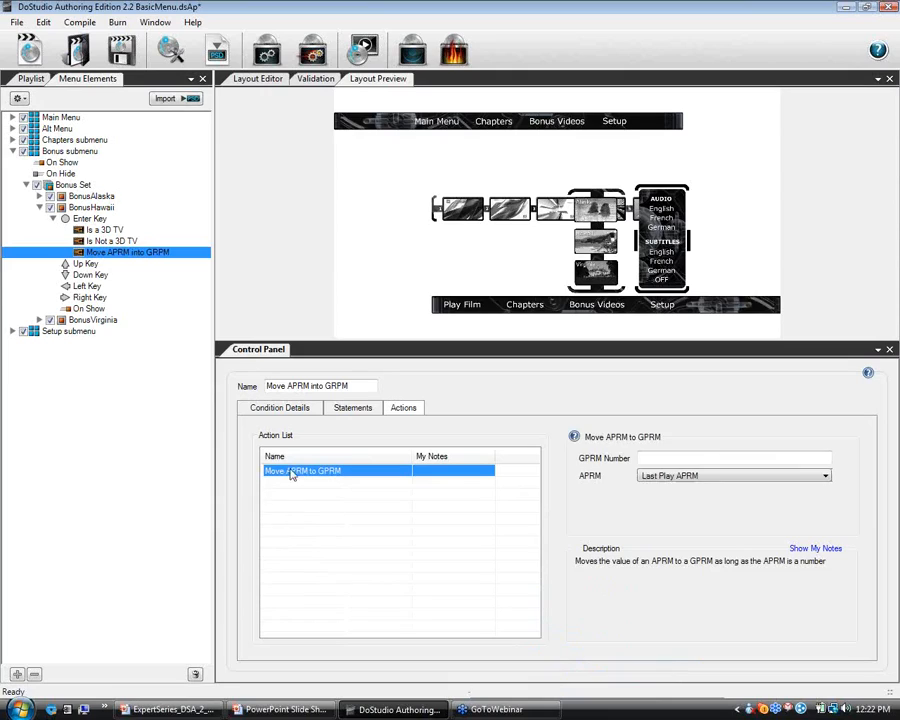
Set the GPRM number of the Move APRM to GPRM action to 200.
click(690, 457)
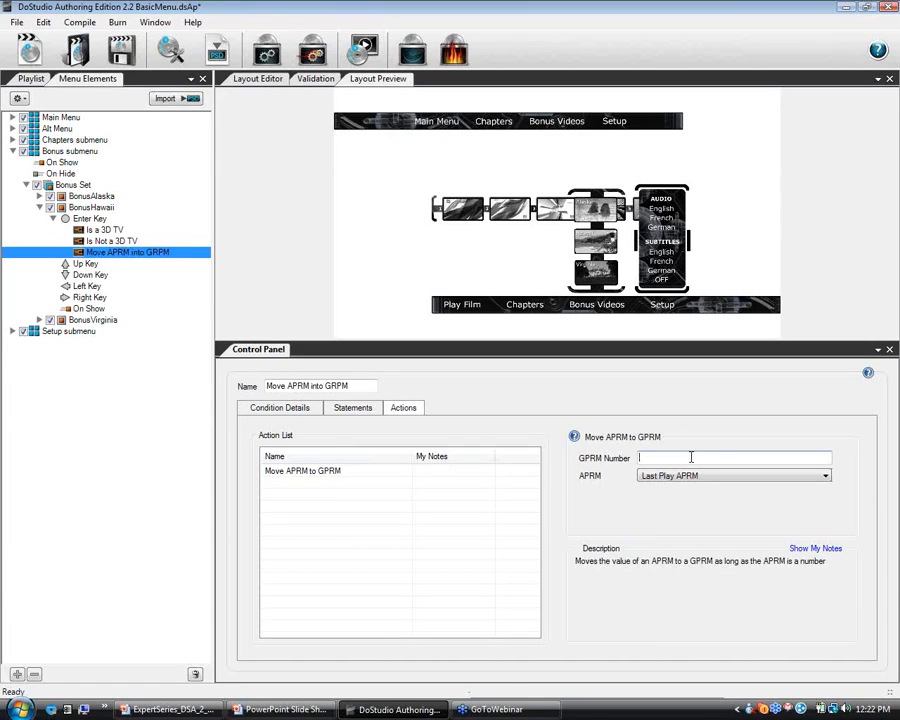
text(200)
click(291, 474)
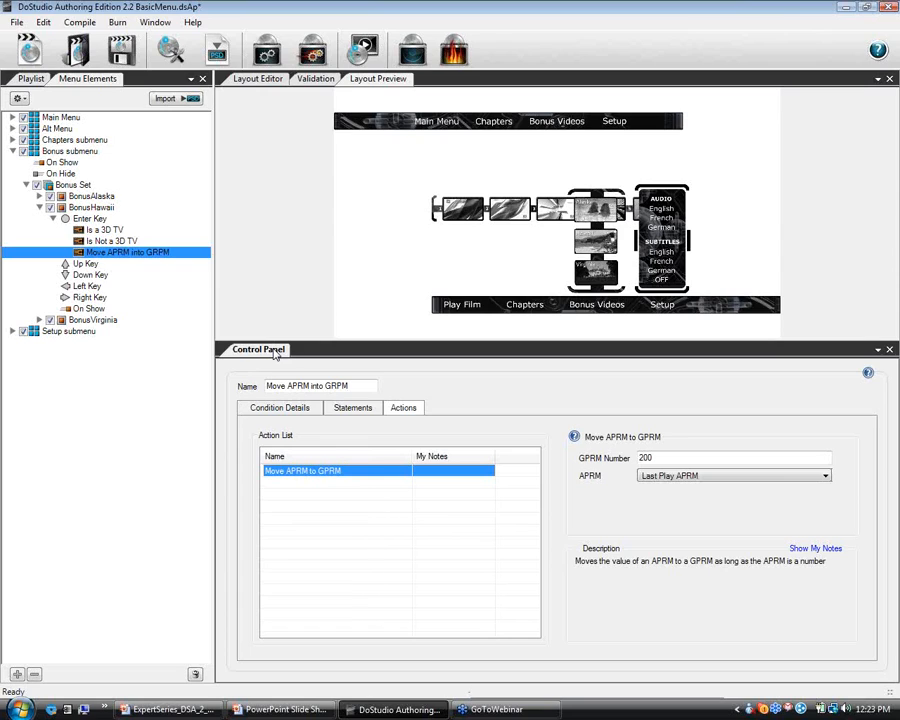
Add a Move SPRM to APRM action to the Move APRM into GRPM condition with SPRM number 23.
right_click(315, 506)
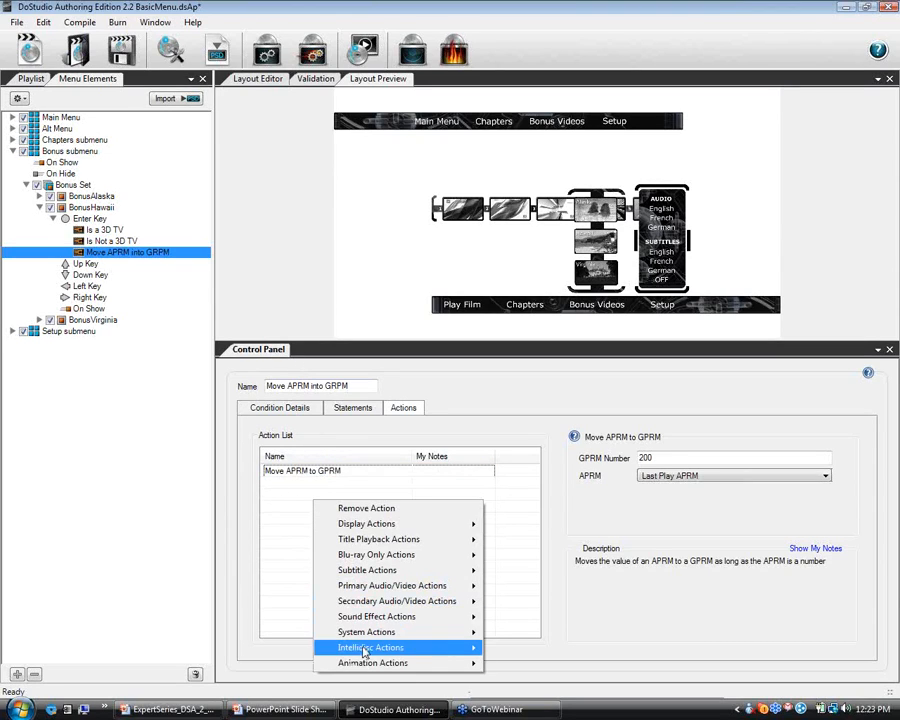
mouse_move(393, 634)
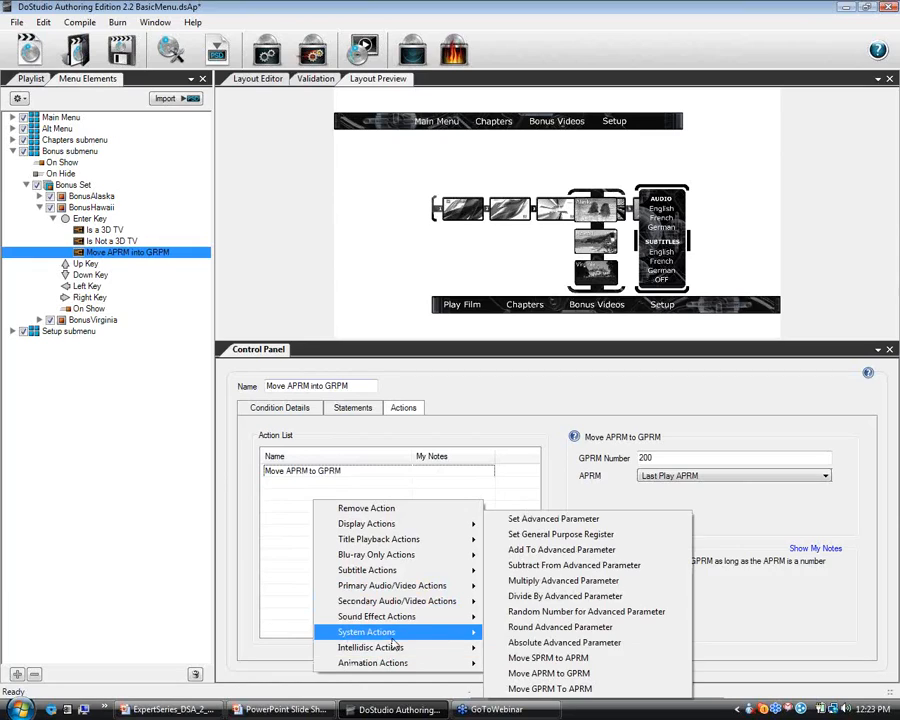
click(569, 659)
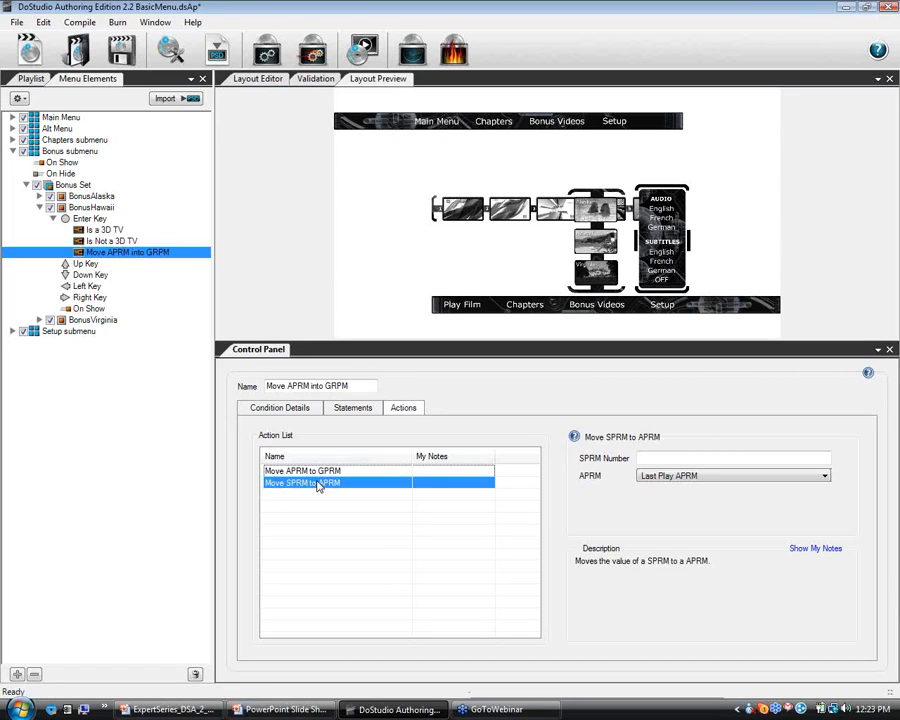
click(693, 455)
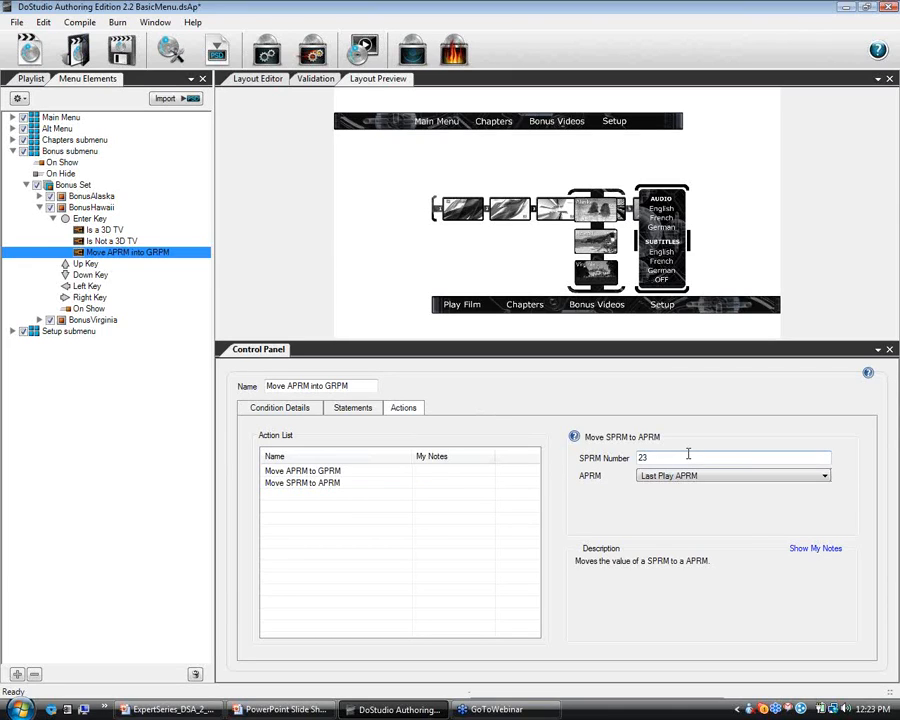
Create an advanced parameter named "Get 3D SPRM" in the project settings.
click(220, 52)
click(17, 22)
click(32, 56)
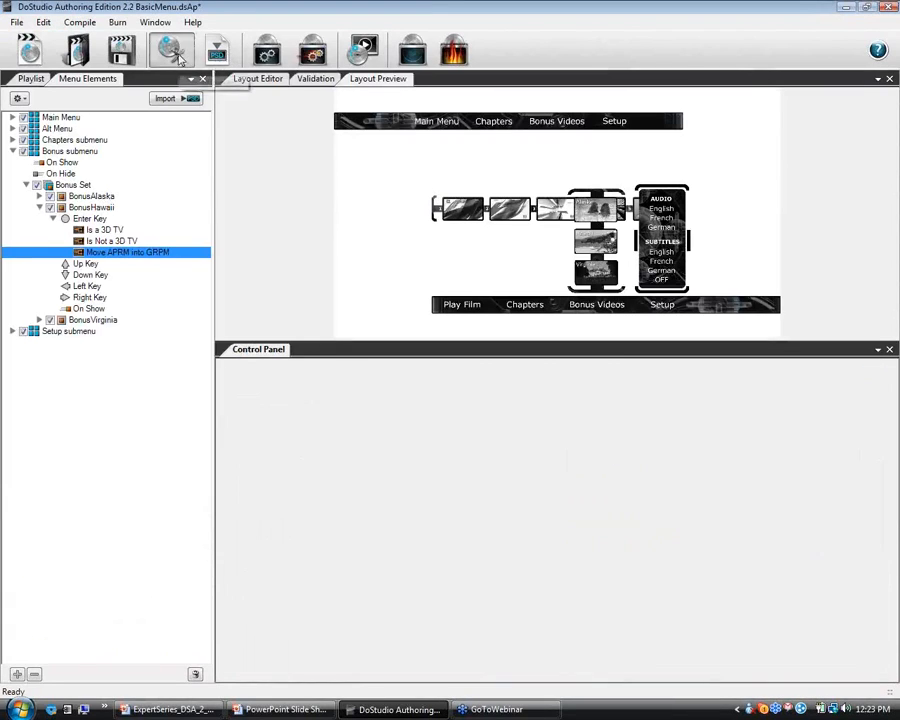
click(268, 426)
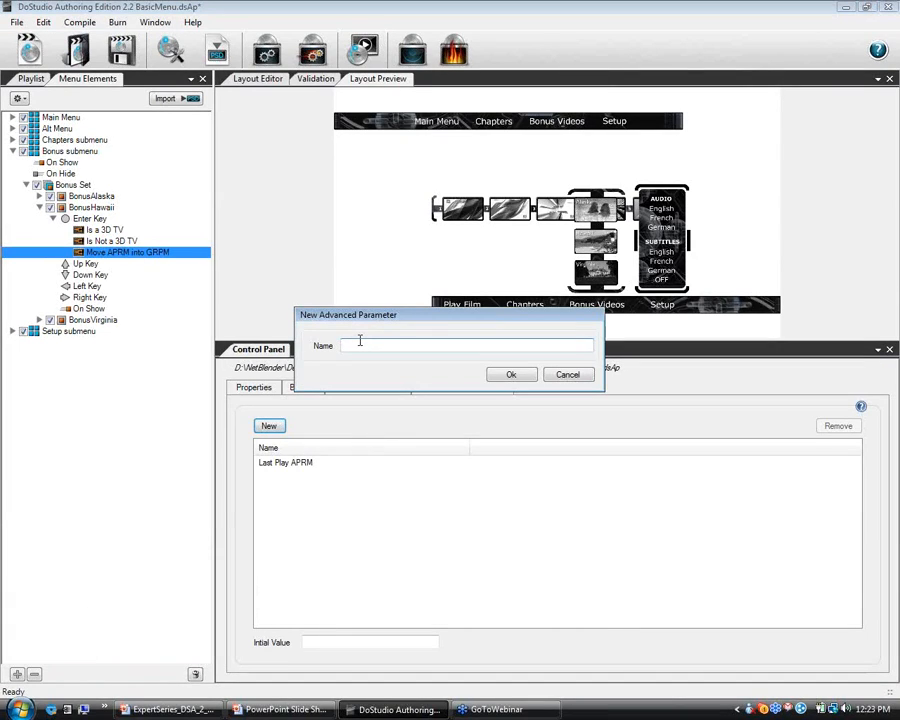
text(Get 3D SPRM)
key(Return)
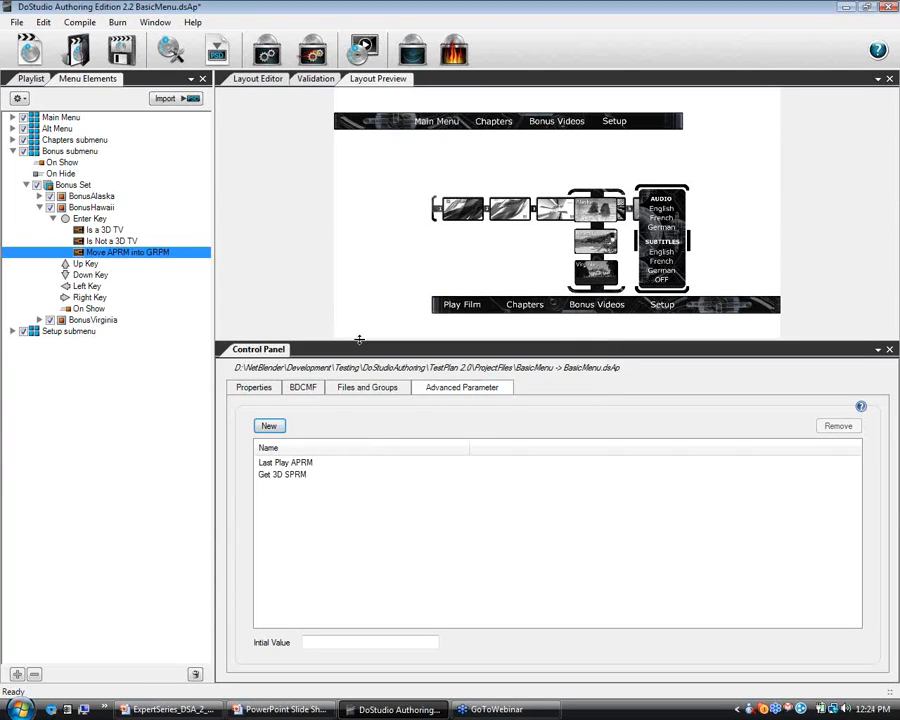
Set the target APRM of the Move SPRM to APRM action to Get 3D SPRM.
click(116, 254)
click(291, 482)
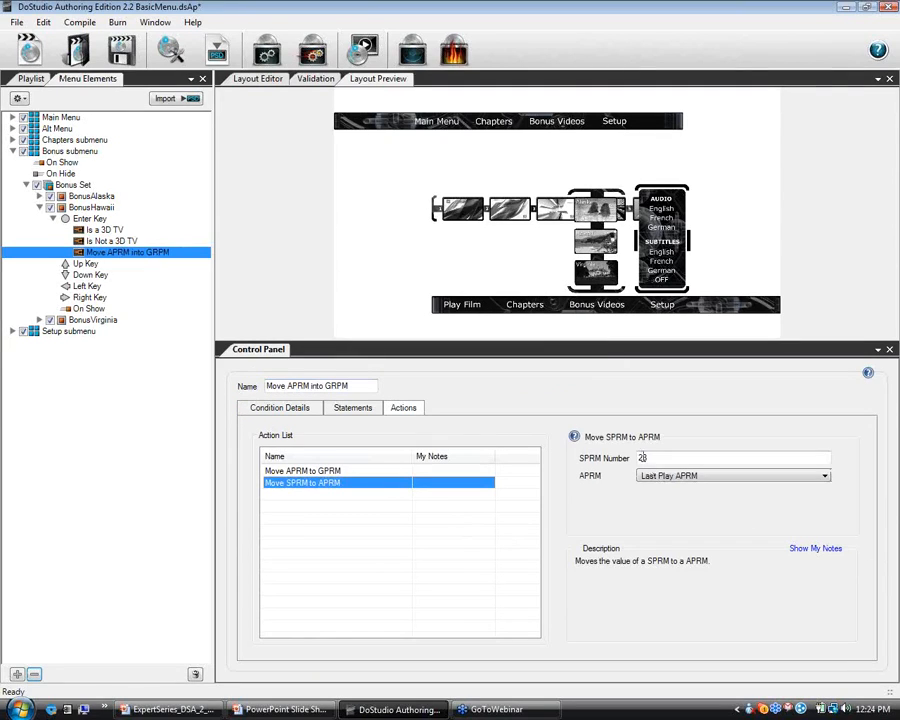
click(665, 477)
click(668, 520)
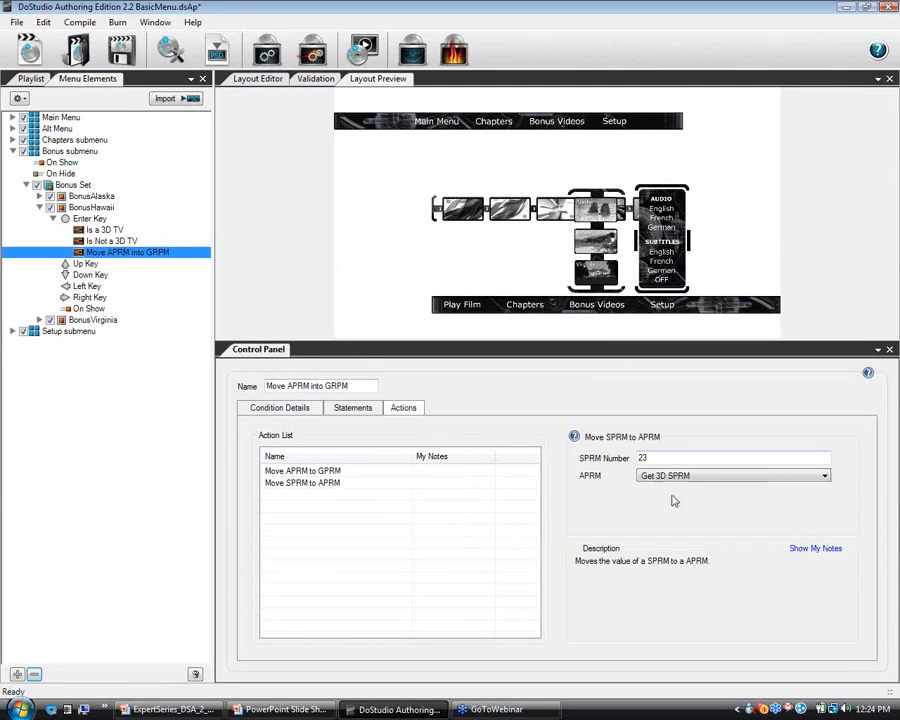
click(660, 455)
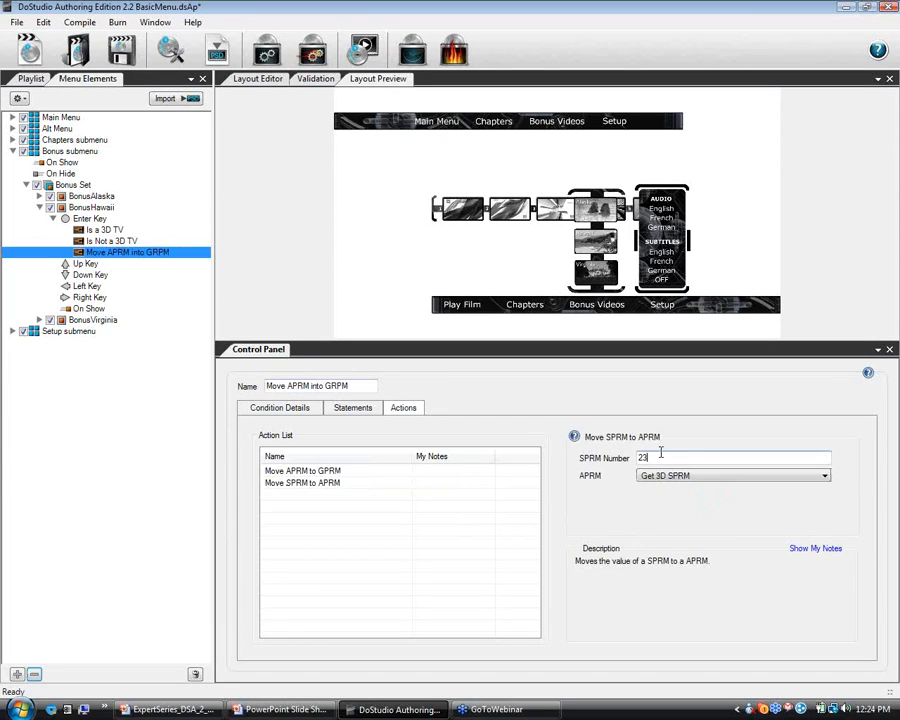
click(303, 484)
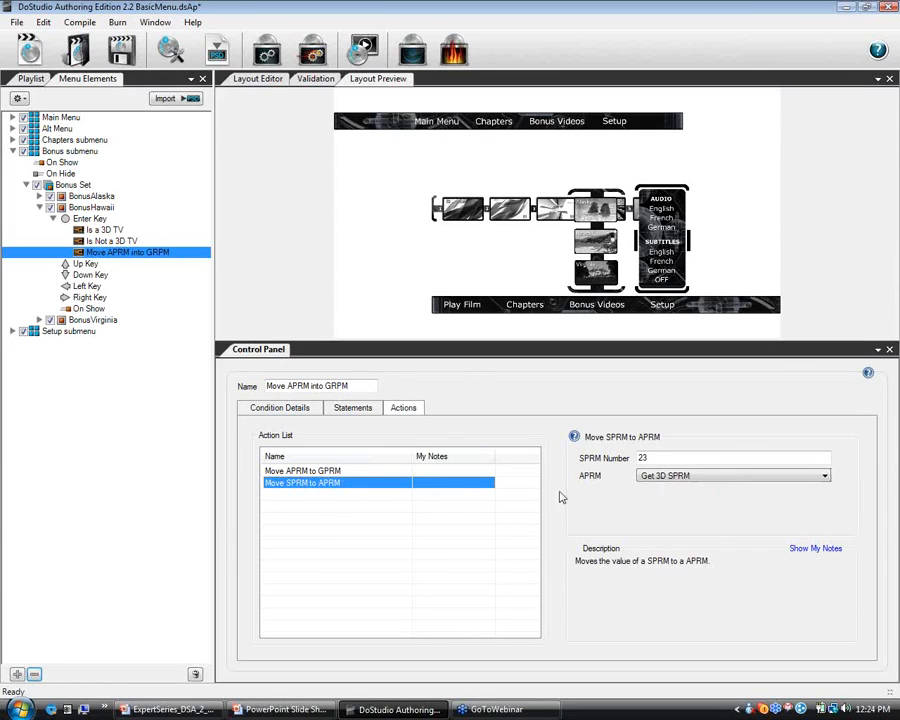
Add a new If condition to BonusHawaii's Enter Key with the statement Get 3D SPRM = 1.
right_click(88, 218)
key(Escape)
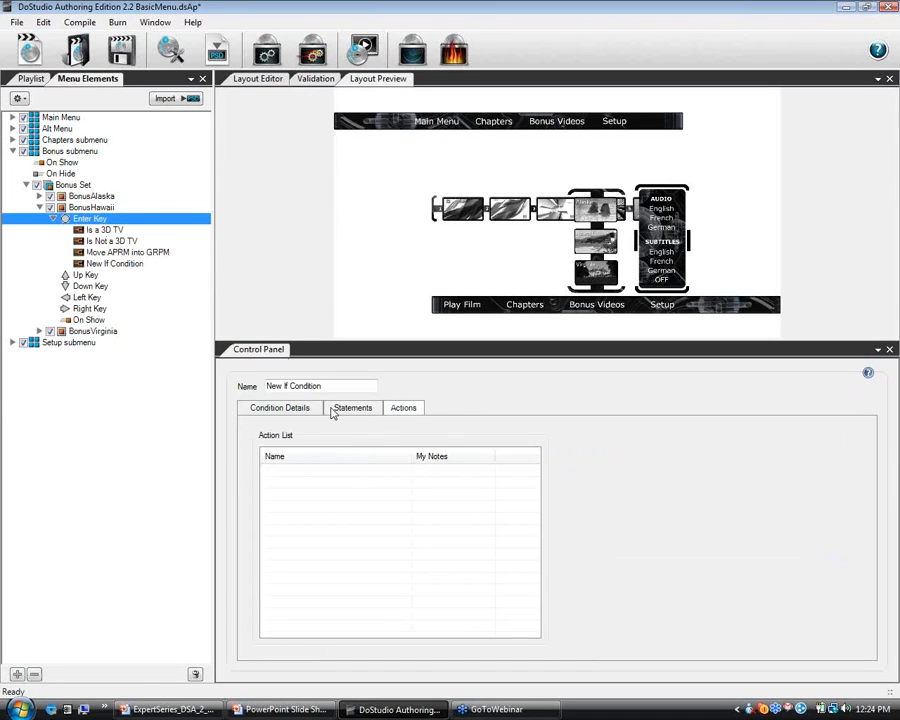
click(280, 407)
click(334, 413)
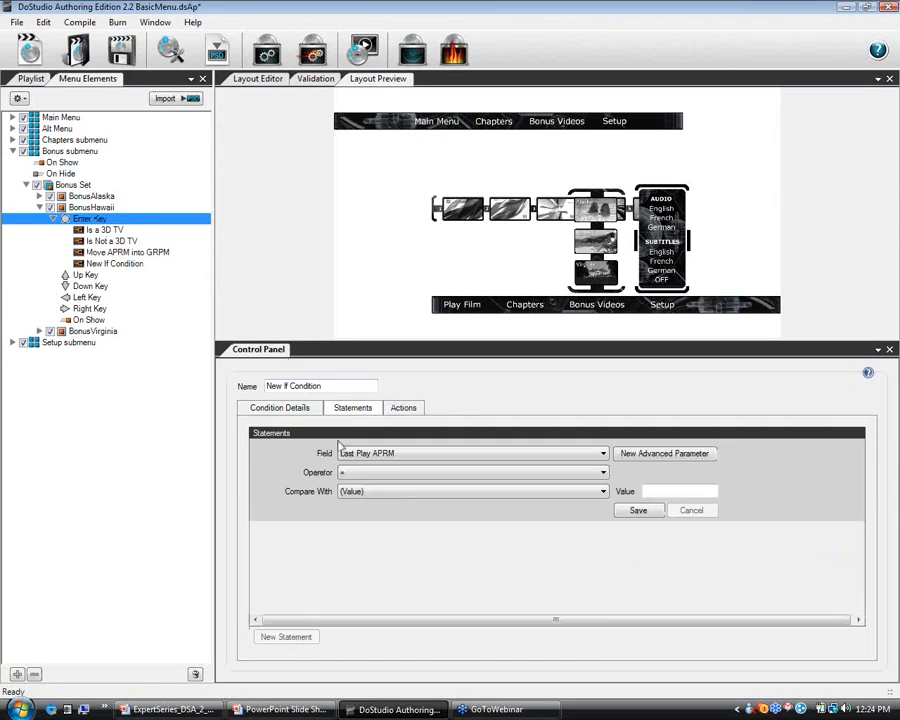
click(371, 456)
click(372, 476)
click(670, 491)
text(1)
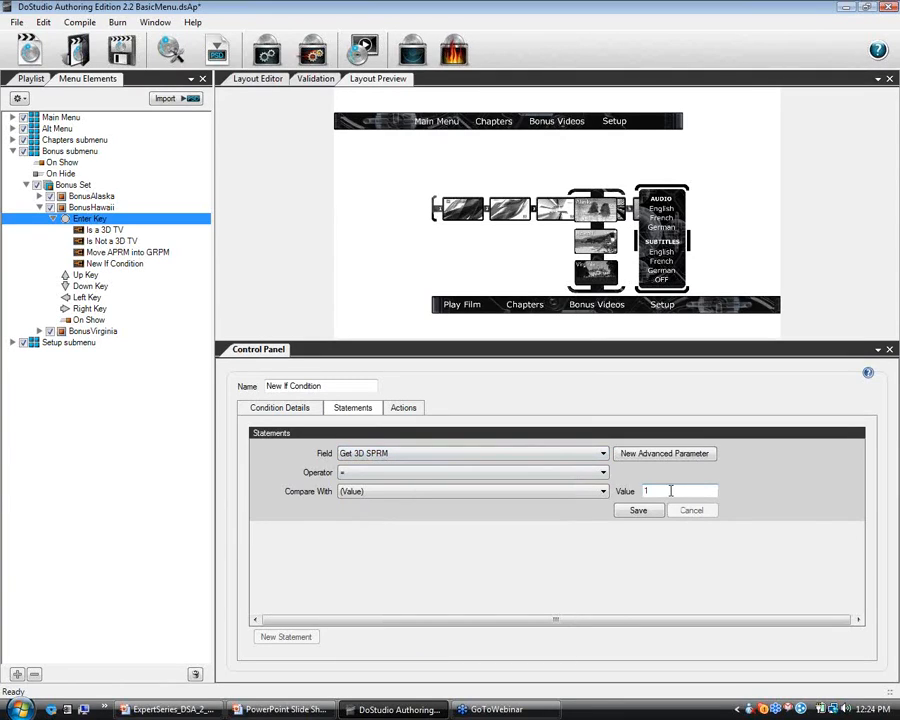
click(638, 510)
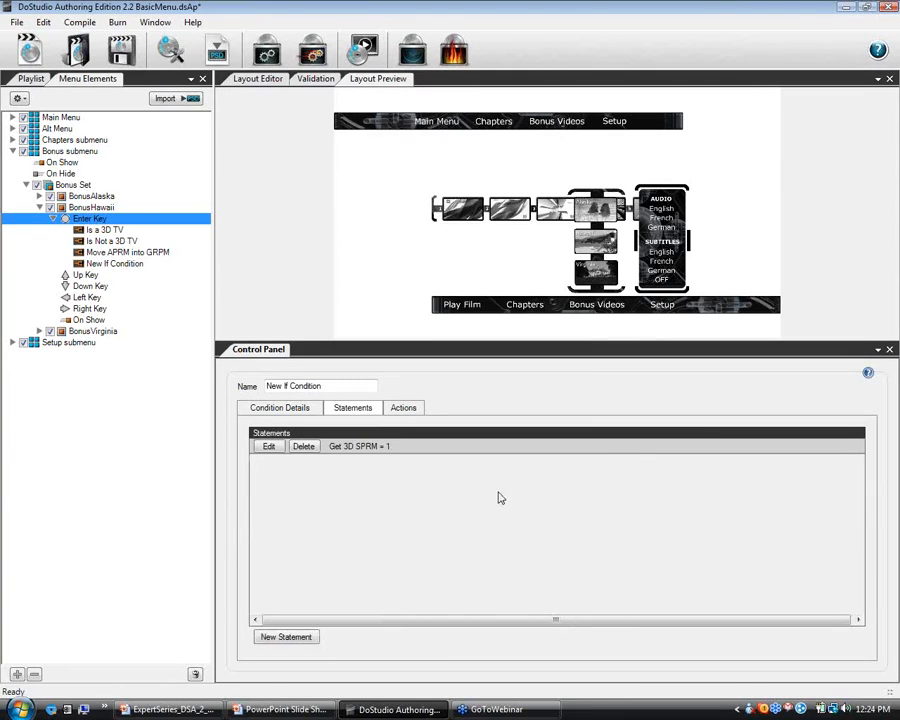
Rename the new If condition under BonusHawaii's Enter Key as "Get 3D".
click(114, 263)
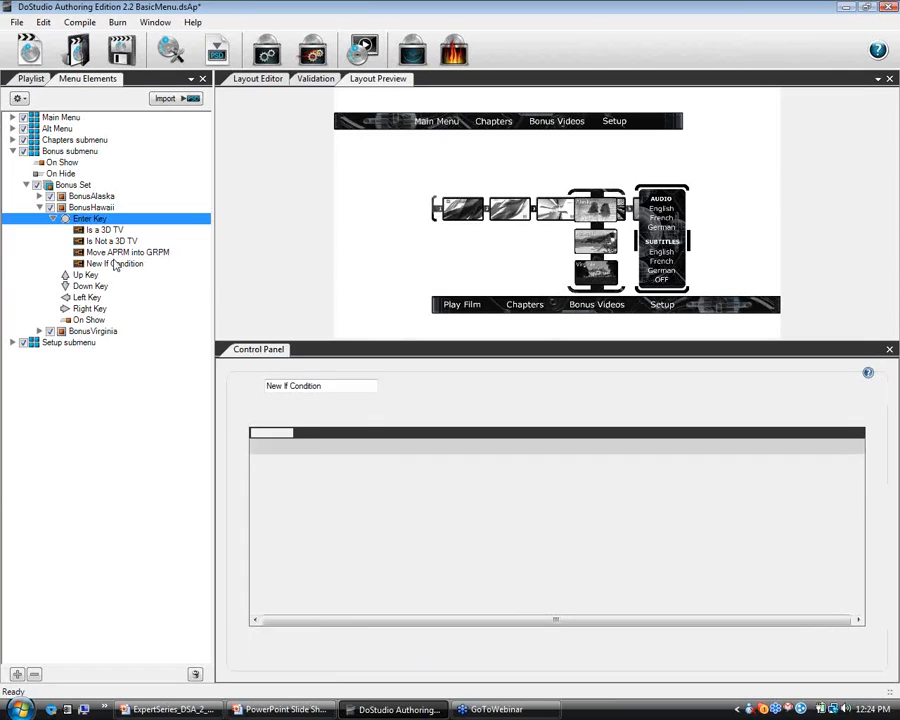
triple_click(290, 386)
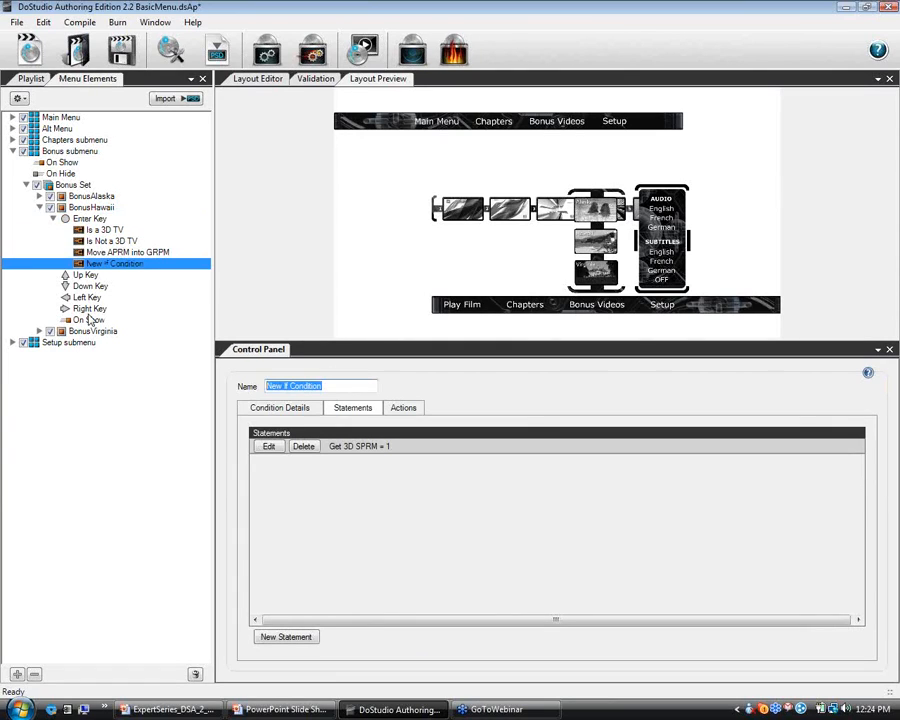
text(Get 3D)
key(Return)
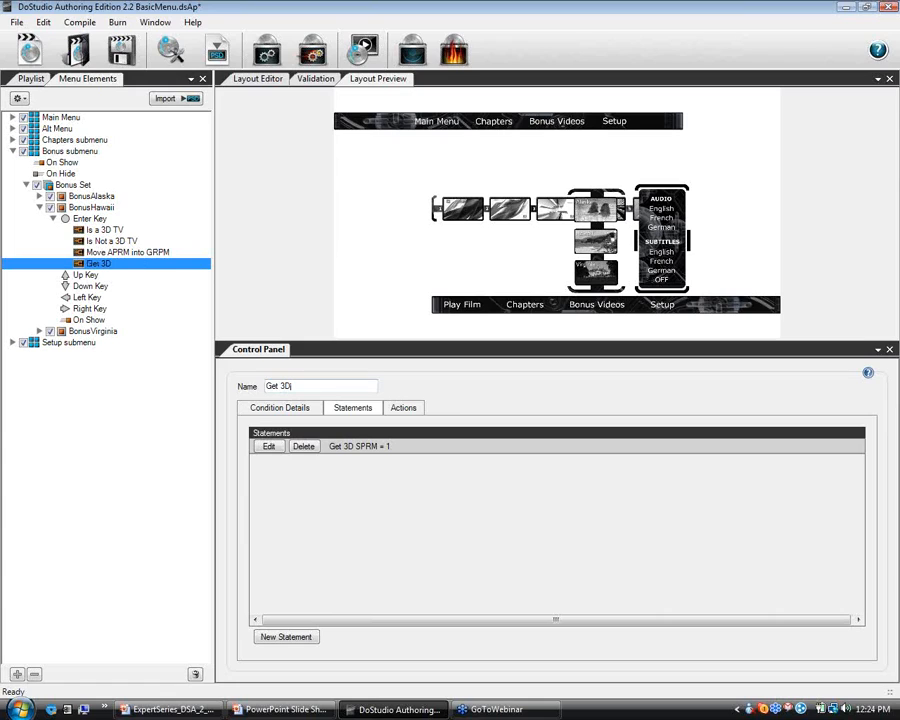
Review the statements of the Enter Key conditions and the fields available for the Is a 3D TV statement.
click(110, 253)
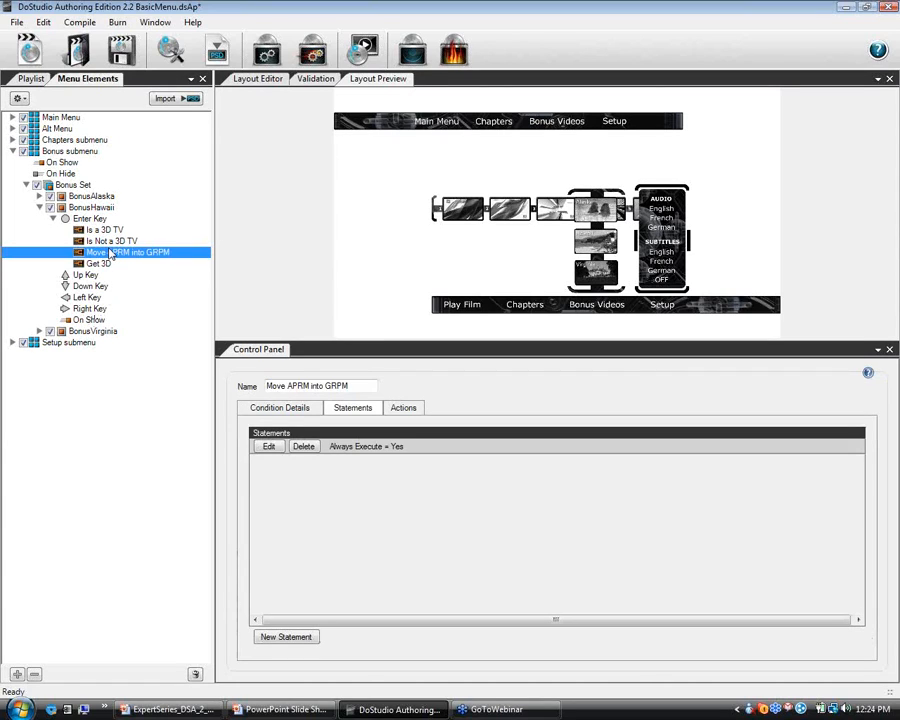
click(104, 230)
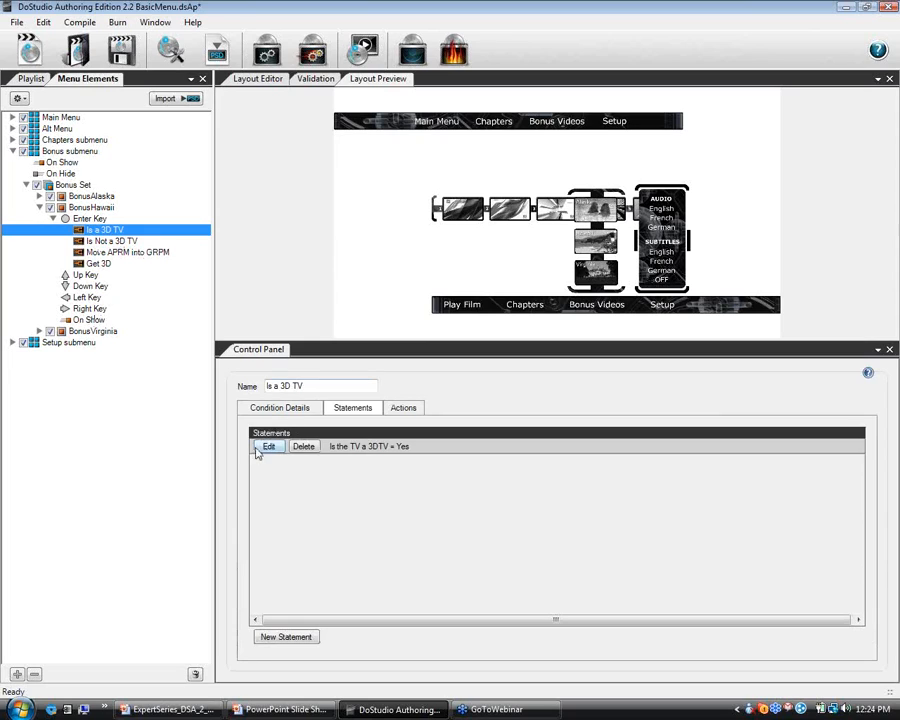
click(261, 450)
click(371, 456)
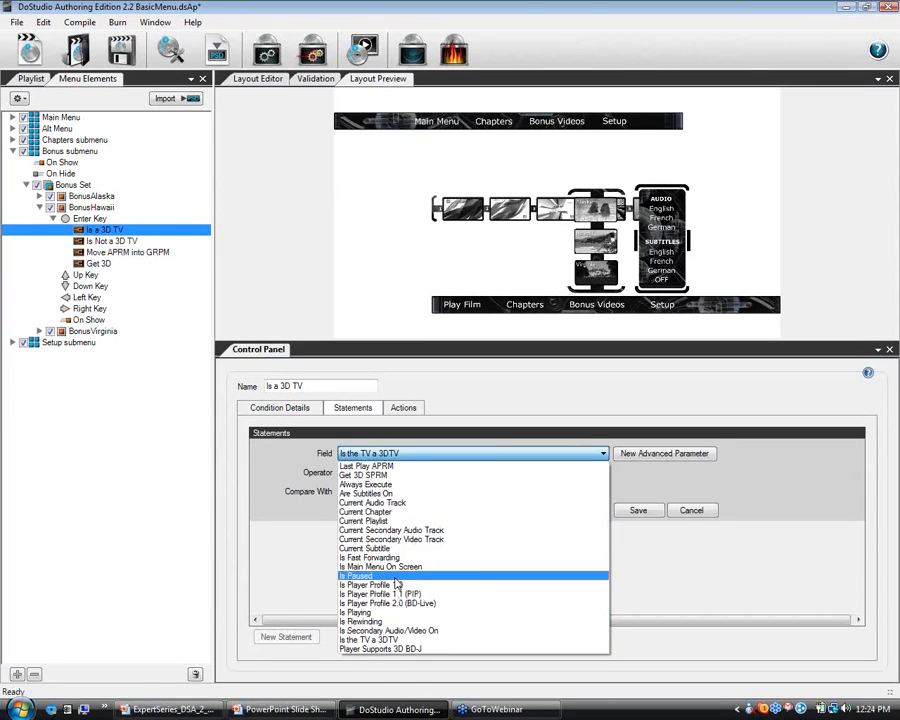
click(323, 551)
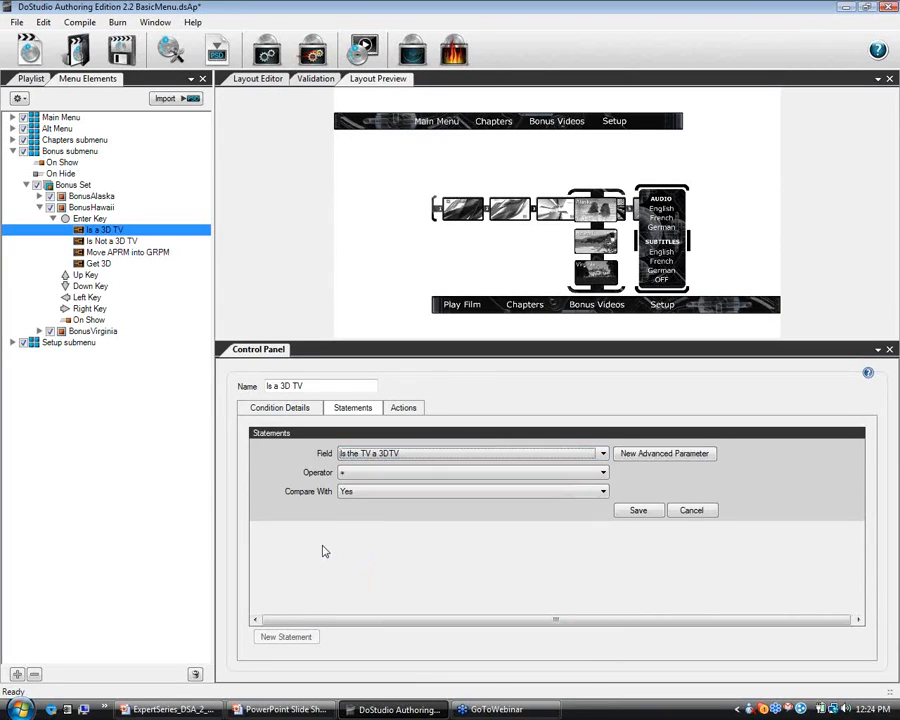
click(98, 263)
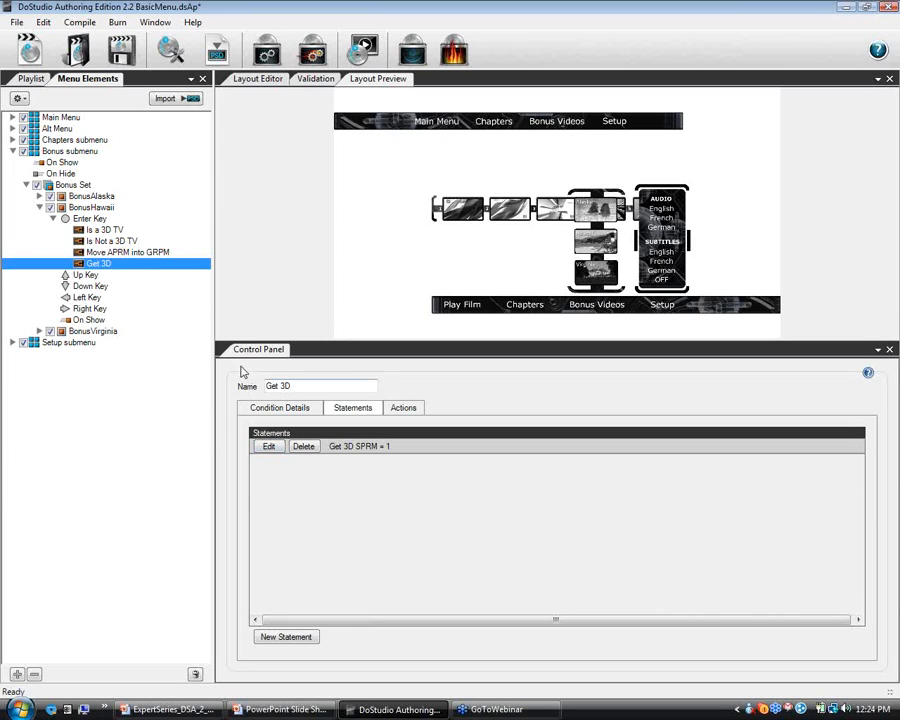
Add a Set General Purpose Register action to the Move APRM into GRPM condition.
click(104, 253)
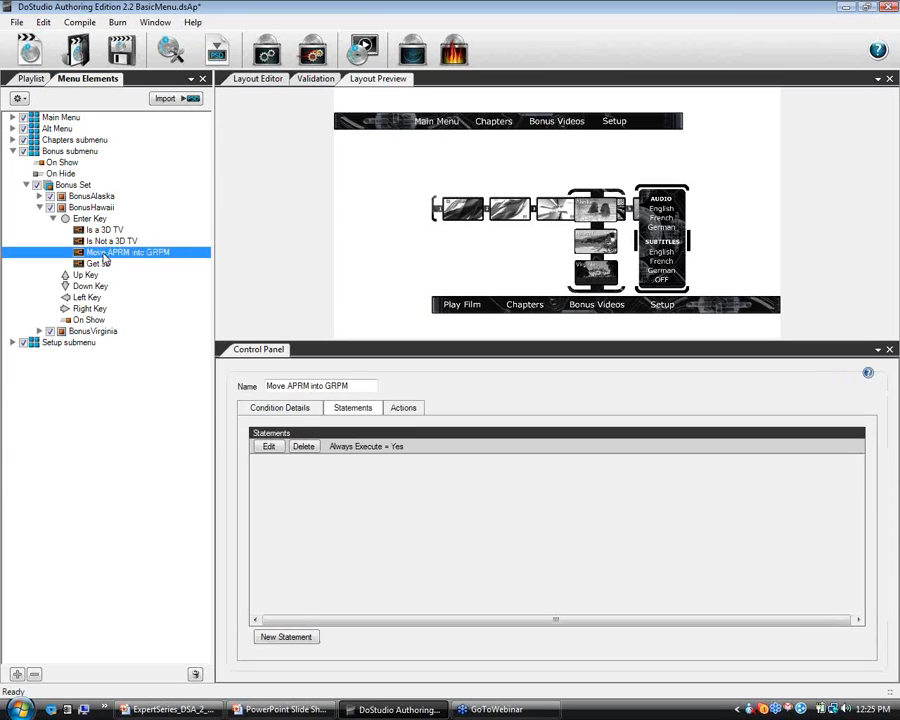
click(400, 409)
click(318, 488)
right_click(315, 504)
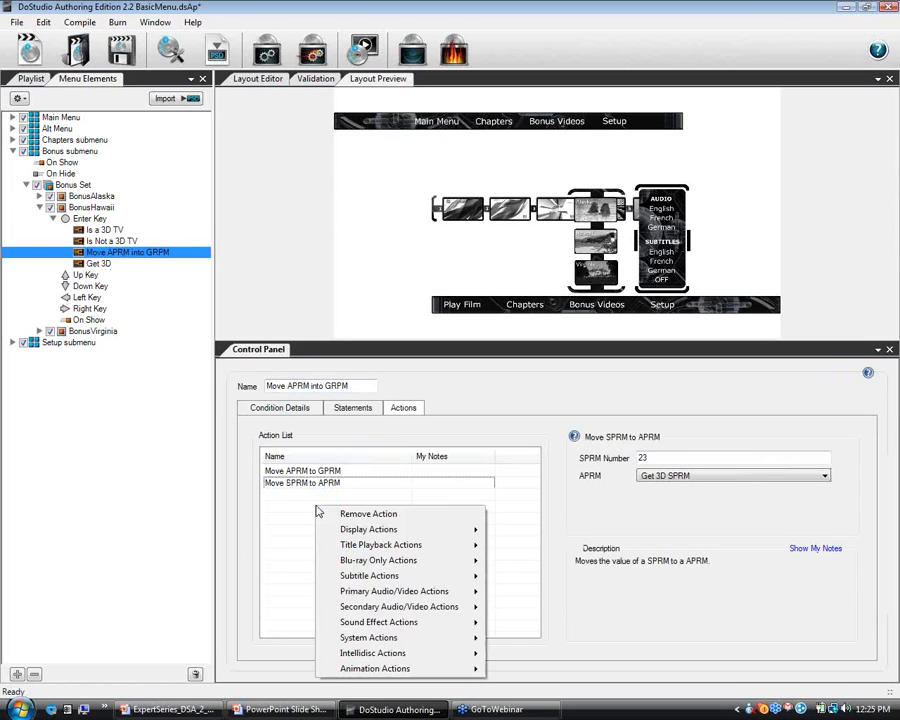
mouse_move(454, 648)
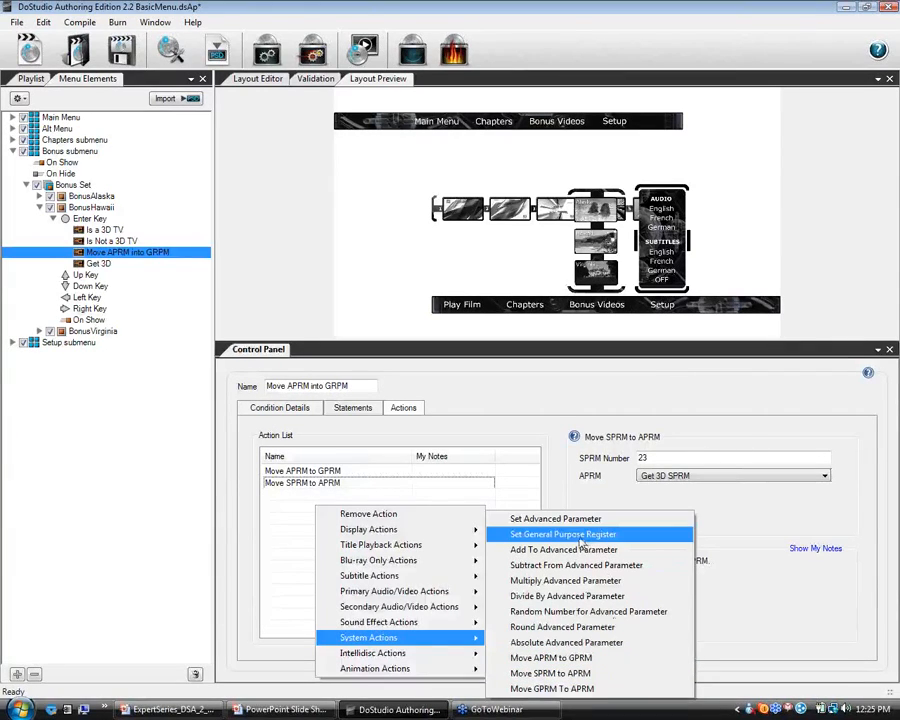
click(530, 534)
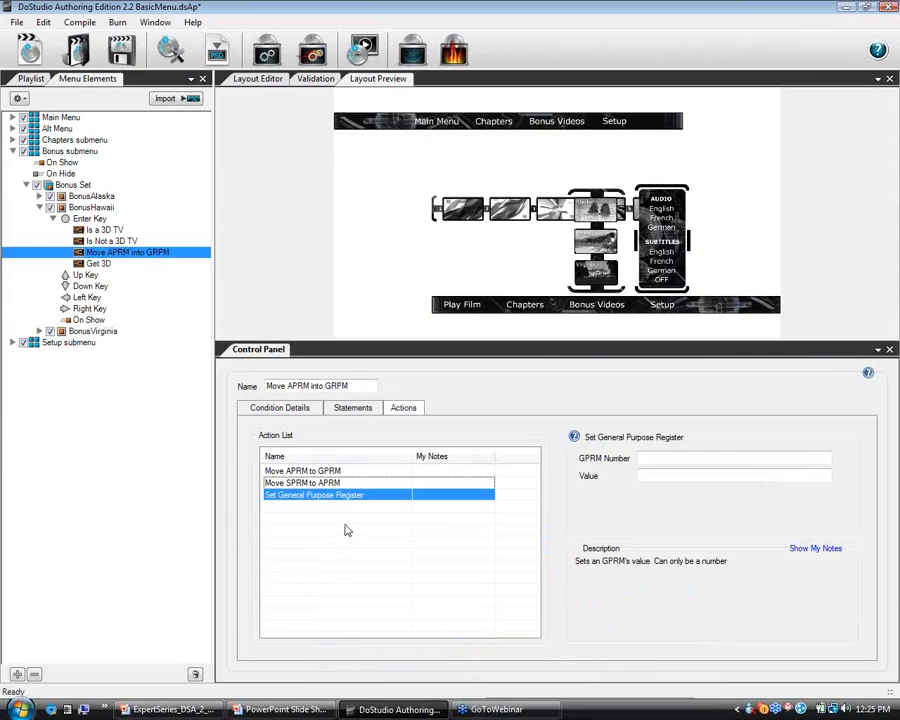
Set the Set General Purpose Register action to GPRM number 200 with value 2.
click(323, 497)
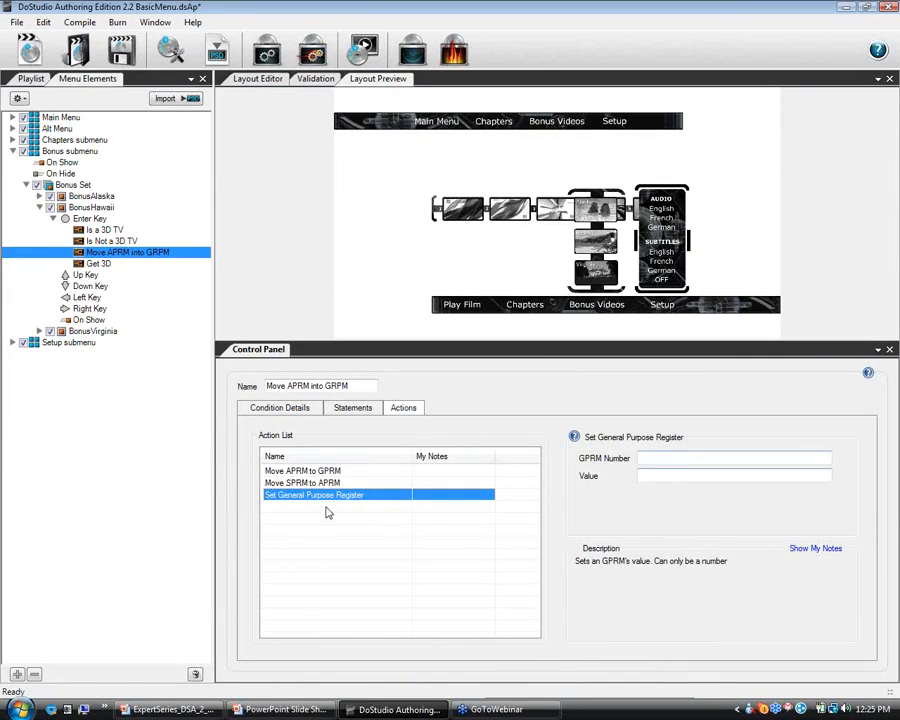
click(325, 471)
click(324, 496)
click(722, 458)
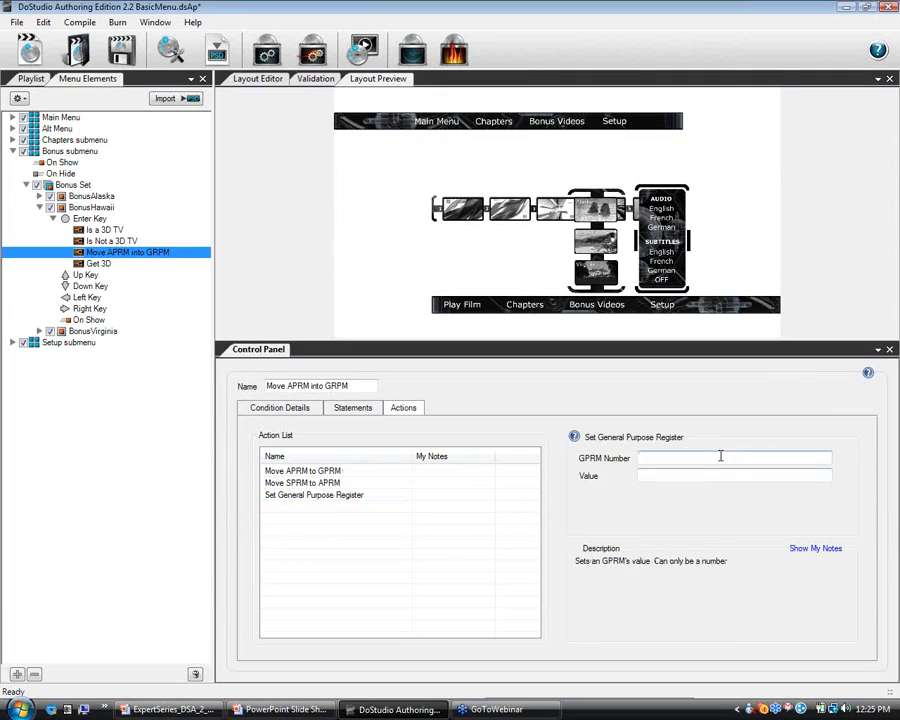
text(200)
key(Tab)
text(2)
key(Tab)
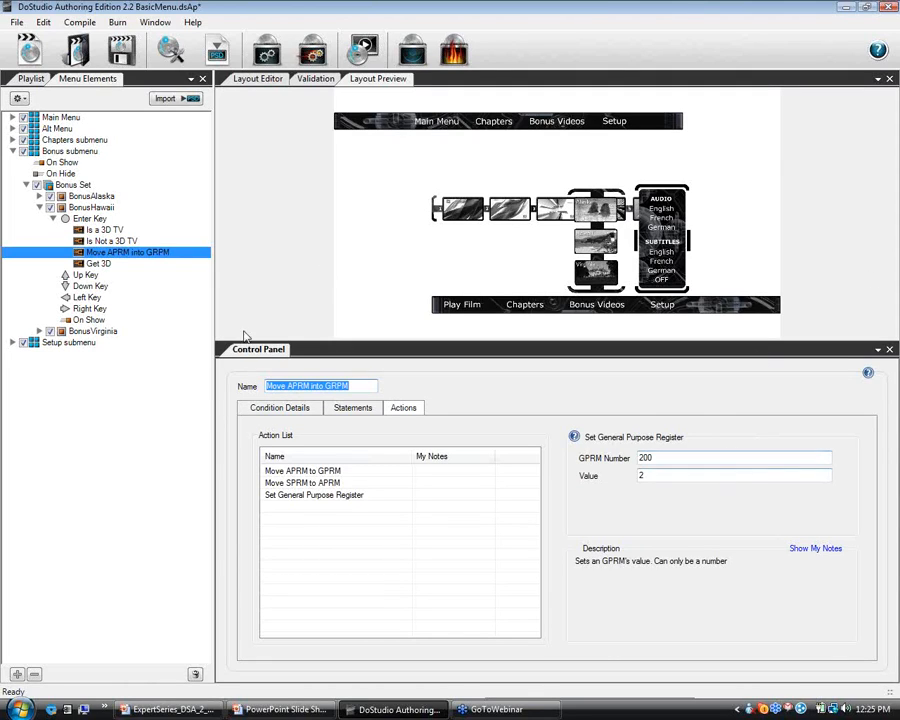
Show the action list of BonusHawaii's Enter Key event and enlarge the control panel slightly.
click(92, 264)
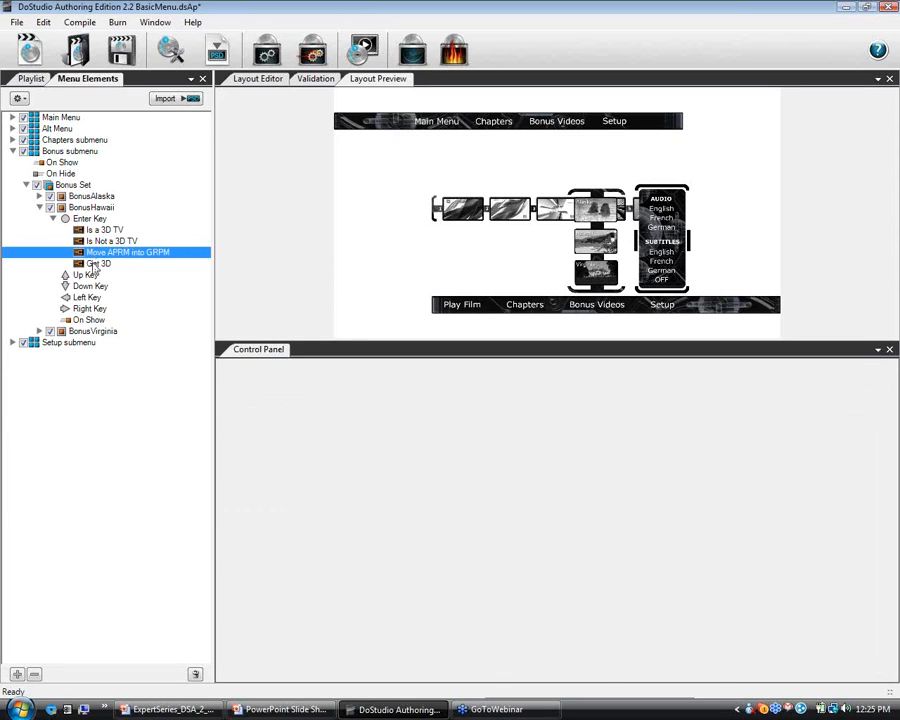
click(88, 220)
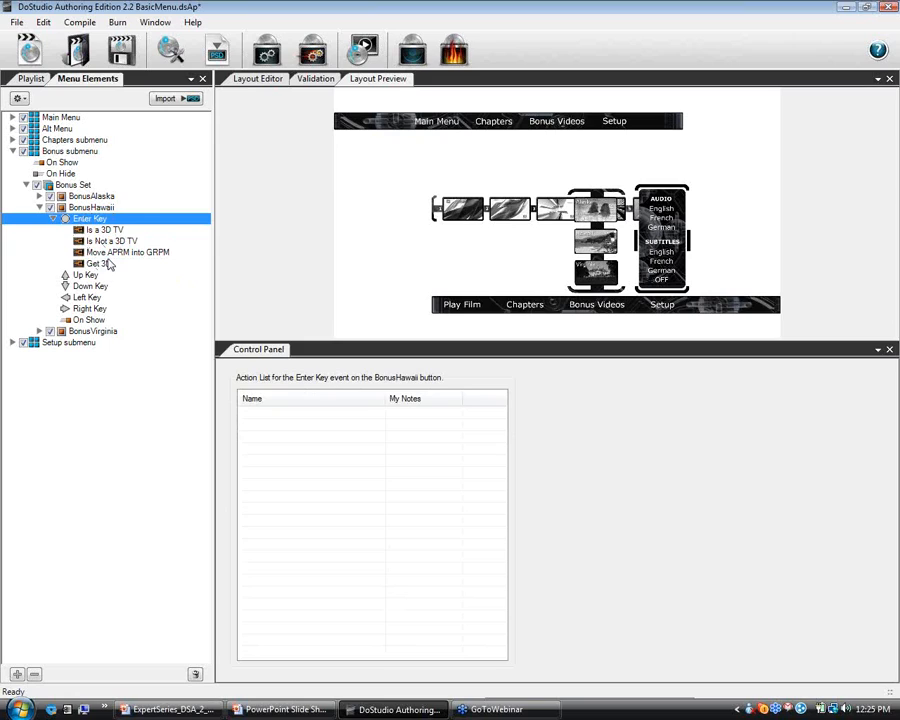
drag(284, 340, 280, 318)
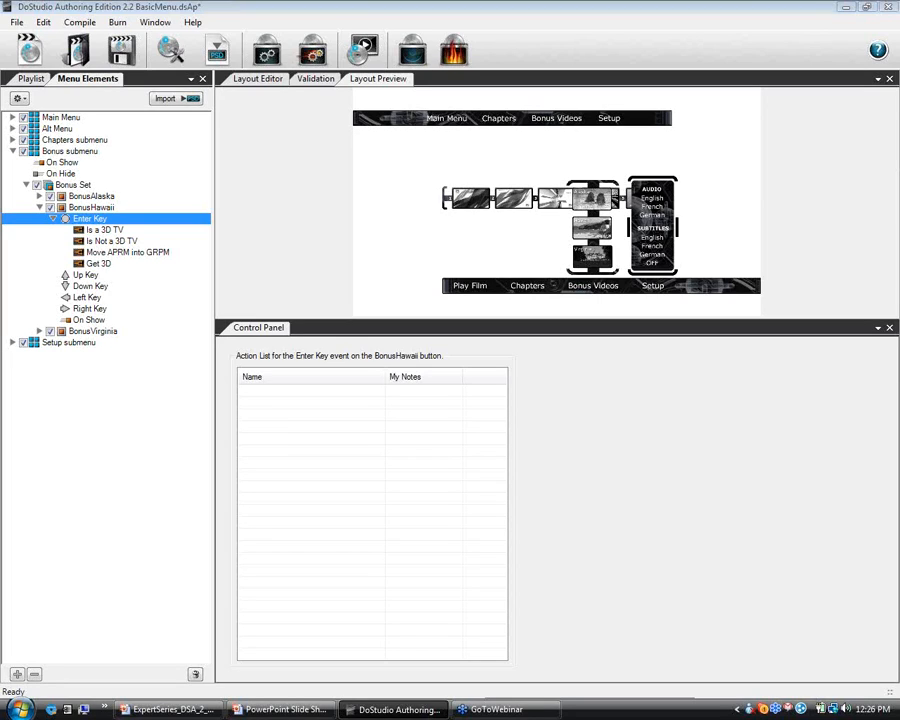
click(98, 263)
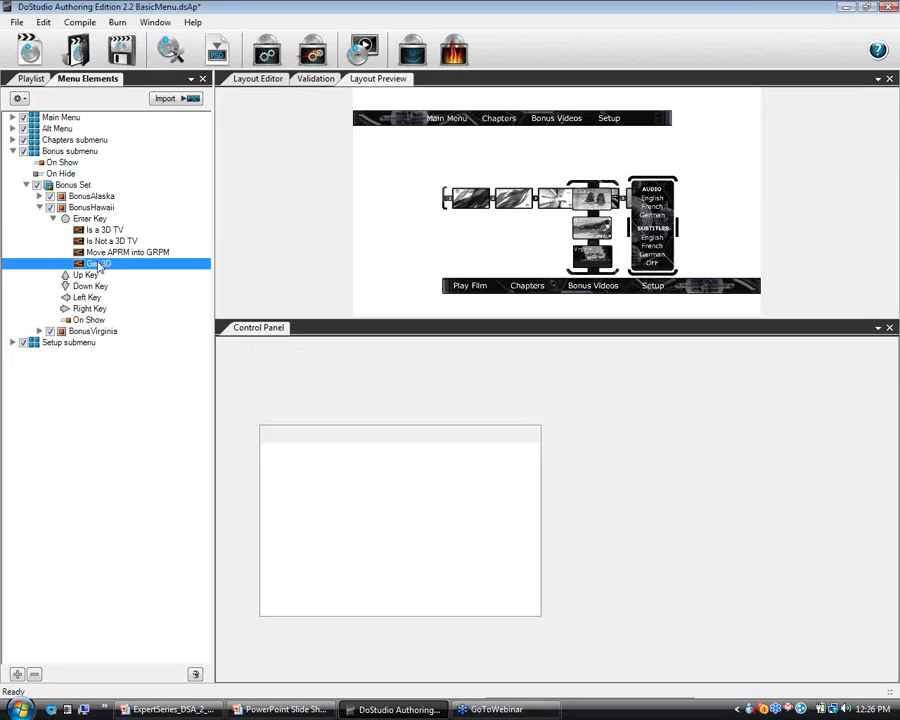
click(88, 218)
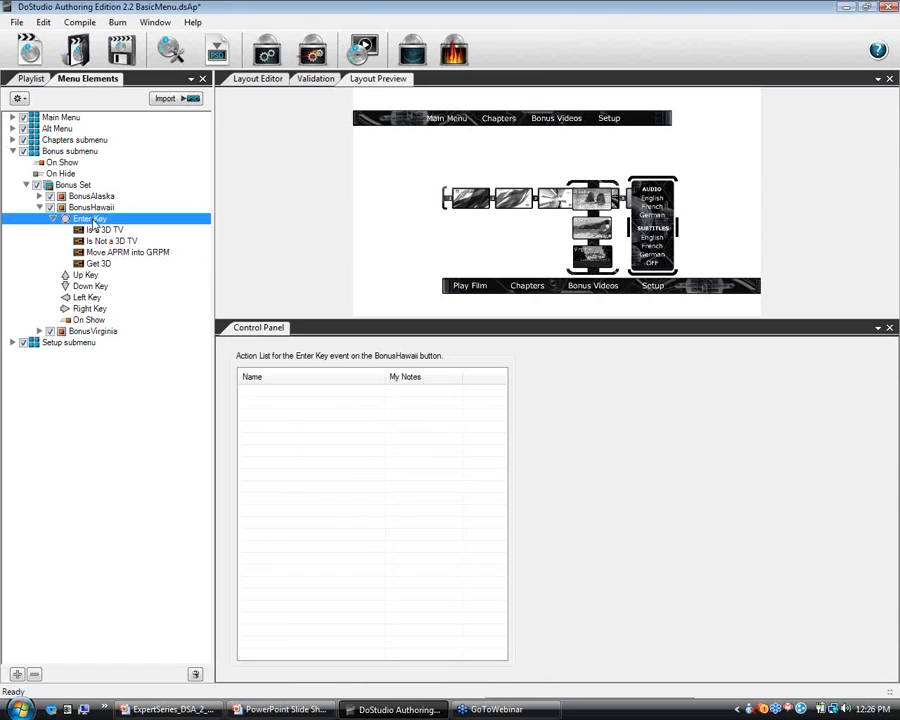
Set the Game BDJO in the BDJO List to the Interactive playback type with title access Permitted.
click(23, 78)
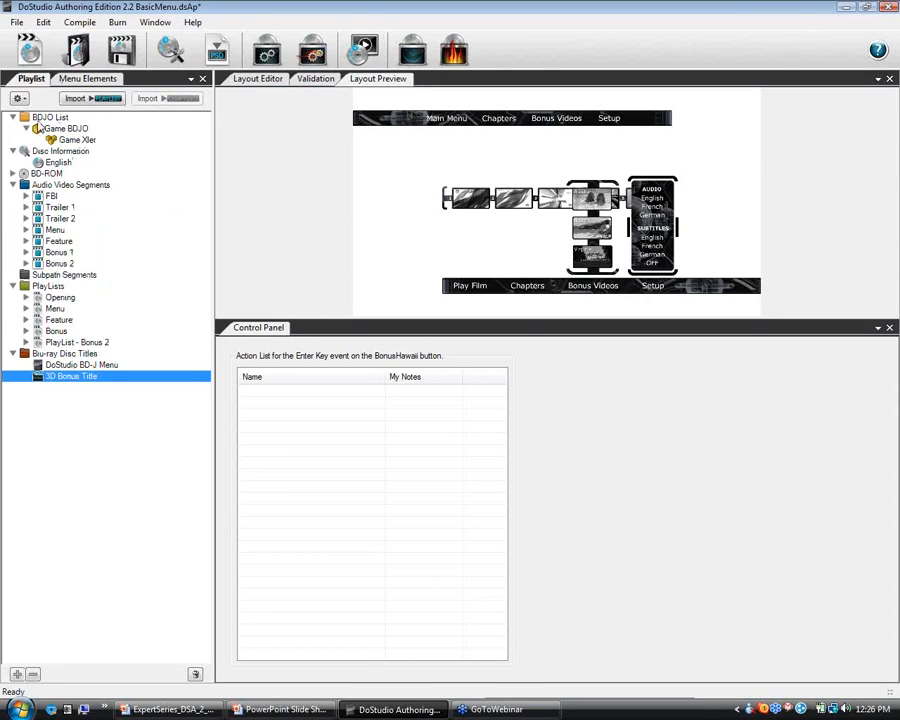
click(38, 118)
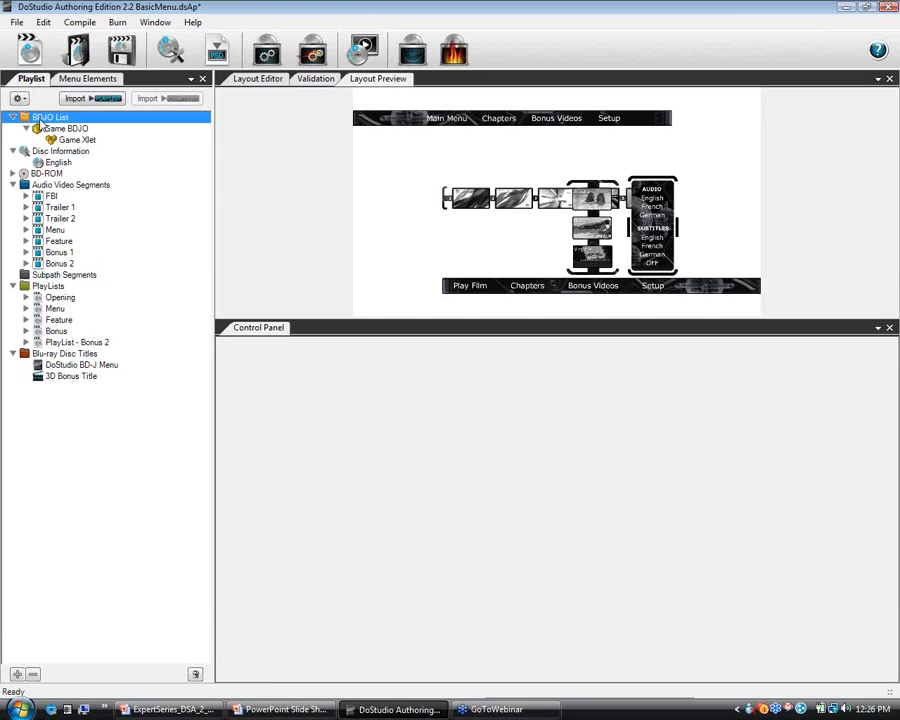
click(42, 128)
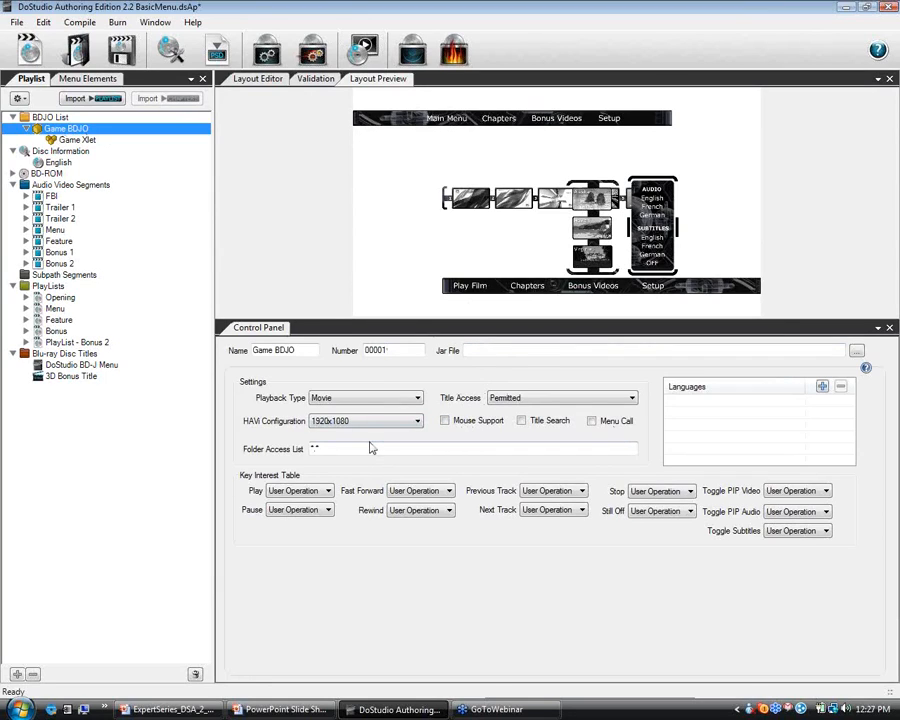
click(360, 398)
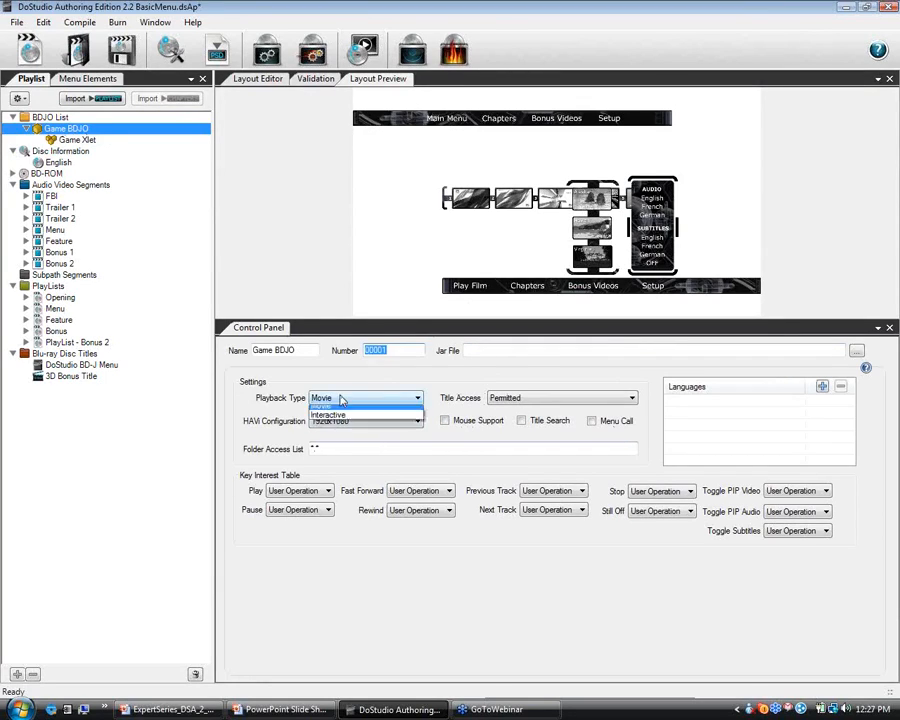
click(336, 419)
click(518, 399)
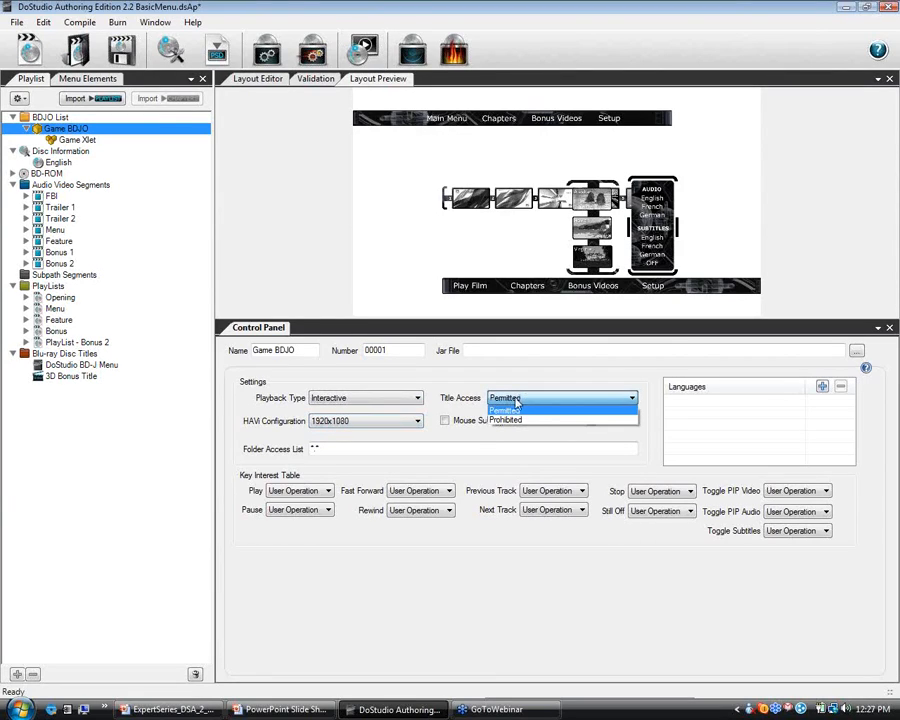
click(518, 410)
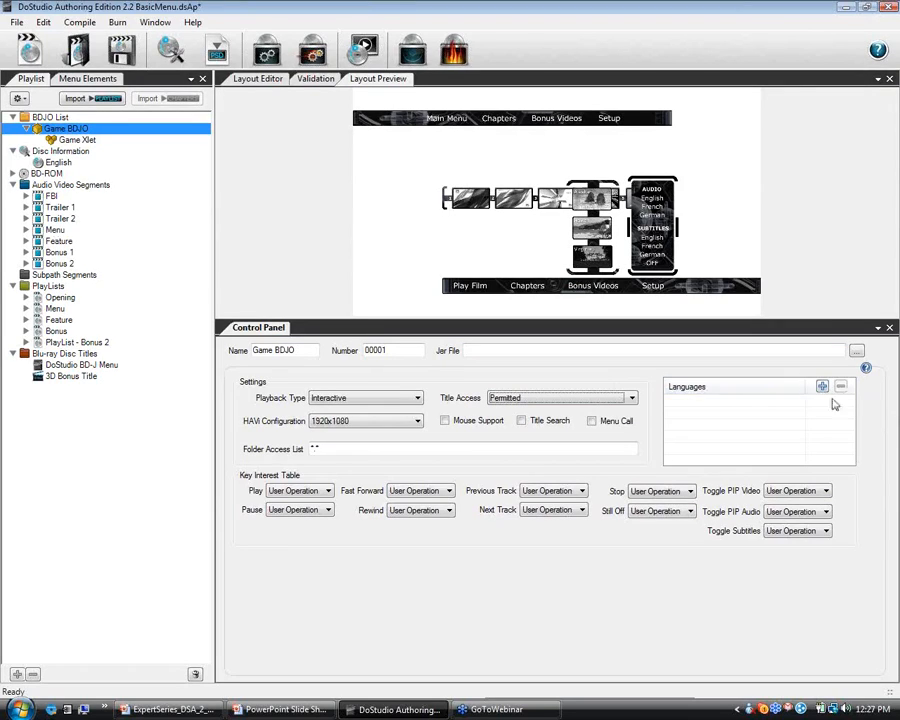
Check the binding type options available for the Game Xlet under the Game BDJO.
click(72, 140)
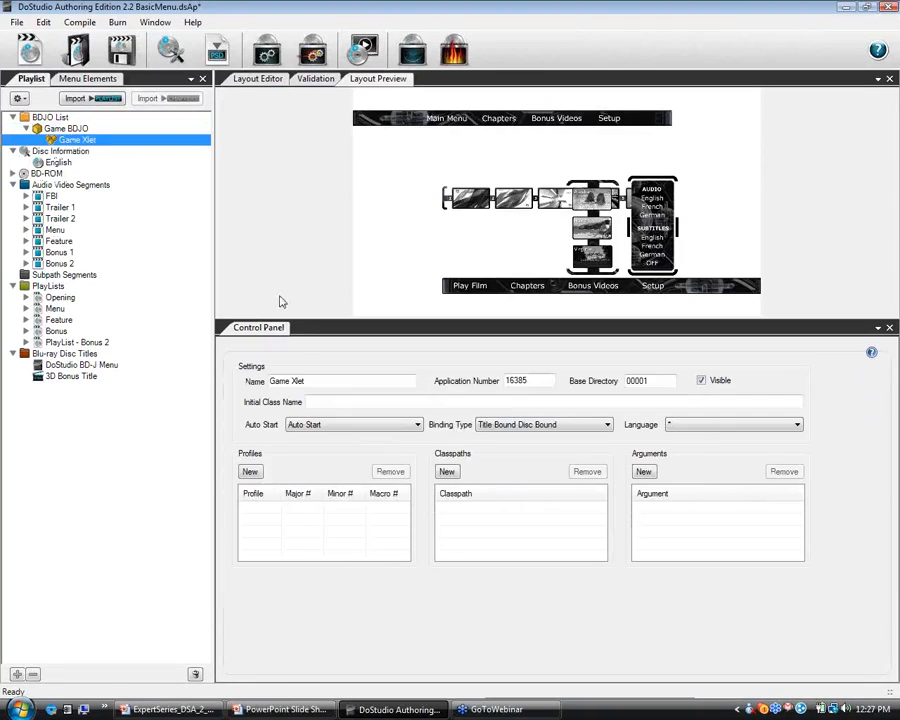
click(514, 425)
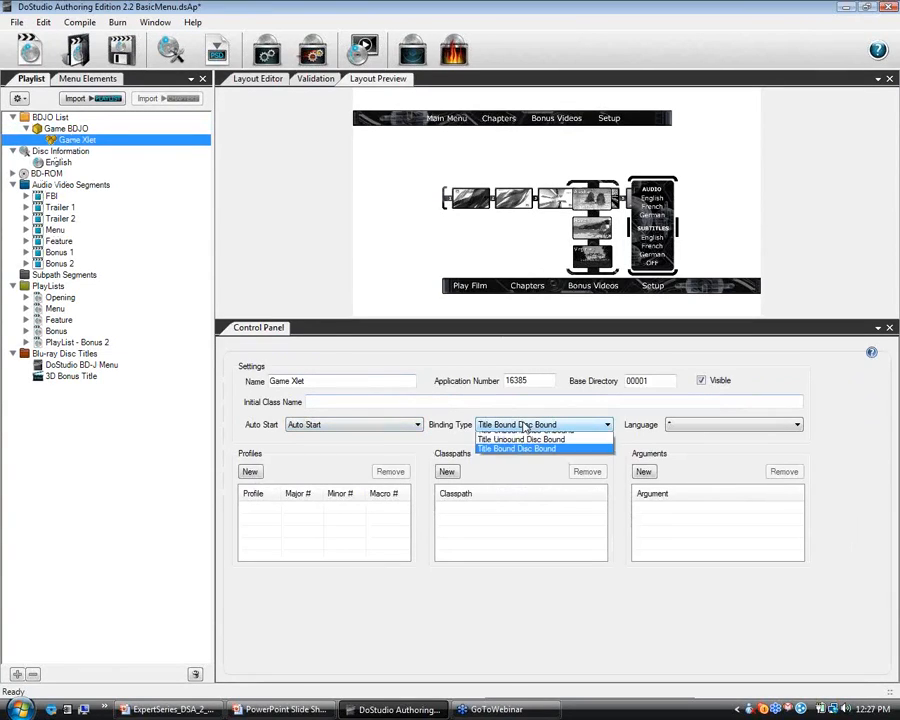
click(350, 442)
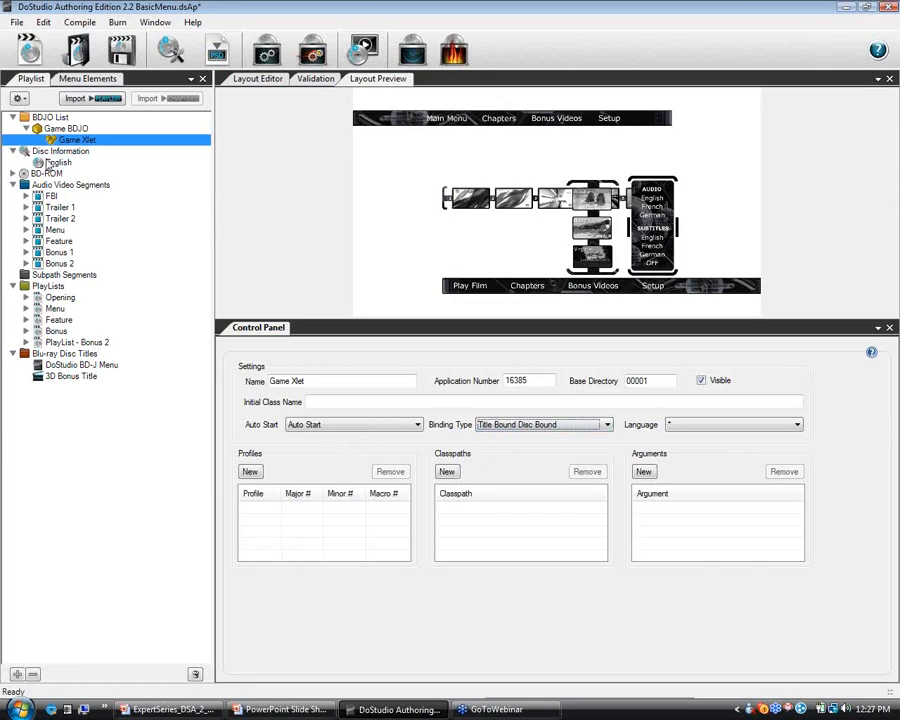
Try to change the language of the English disc information entry to German, declining the change when asked to confirm.
click(43, 161)
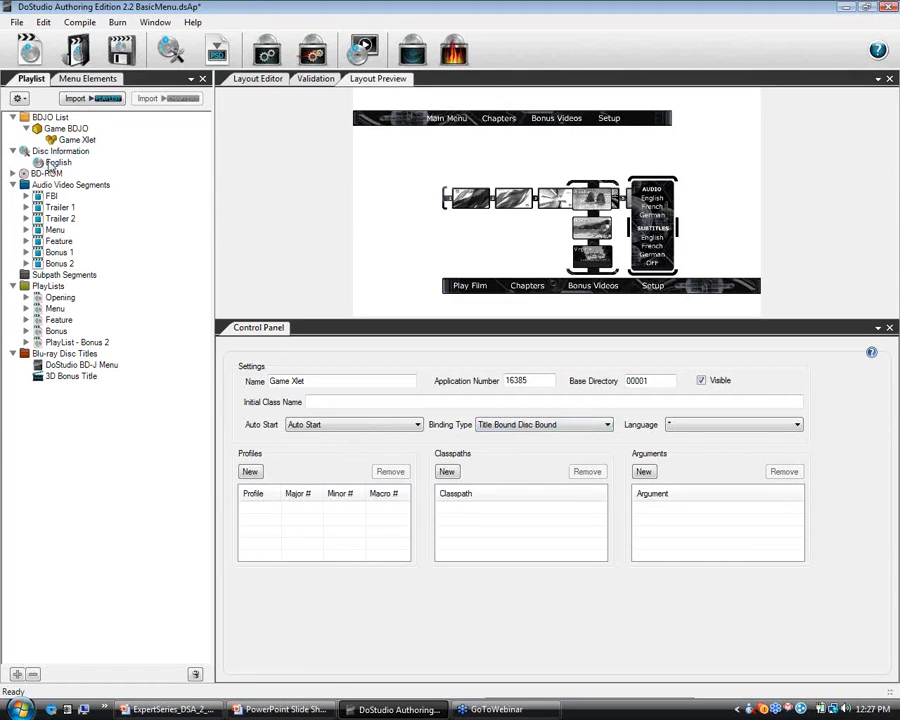
click(45, 163)
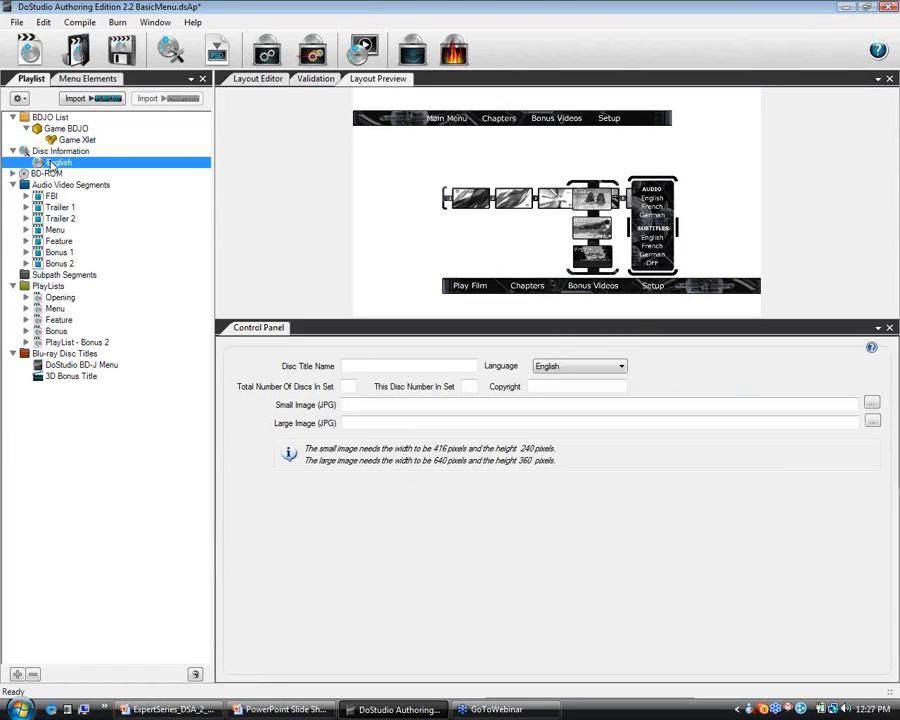
click(557, 369)
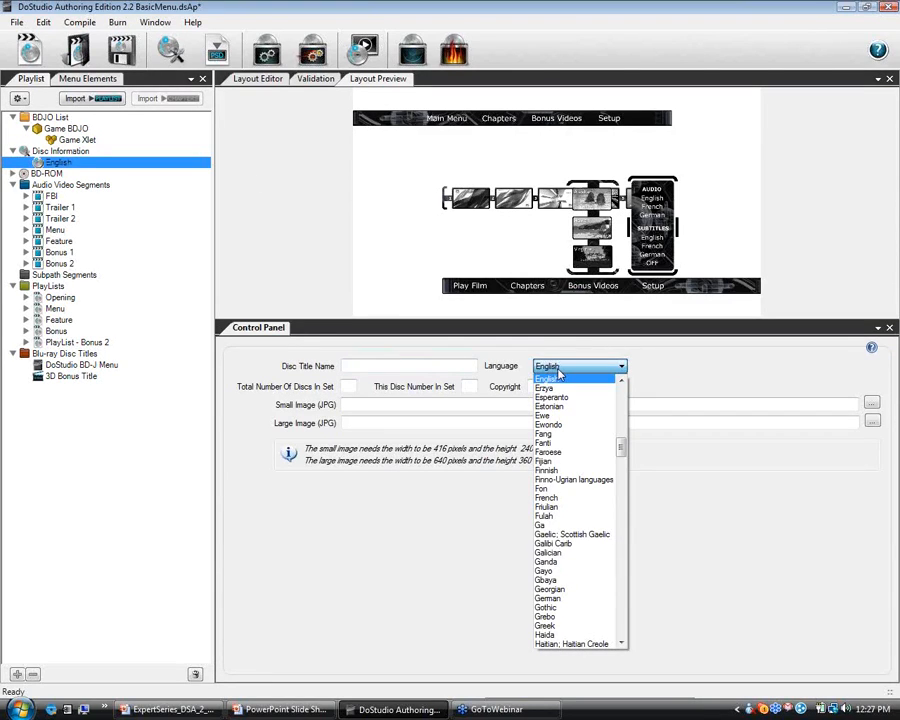
click(572, 600)
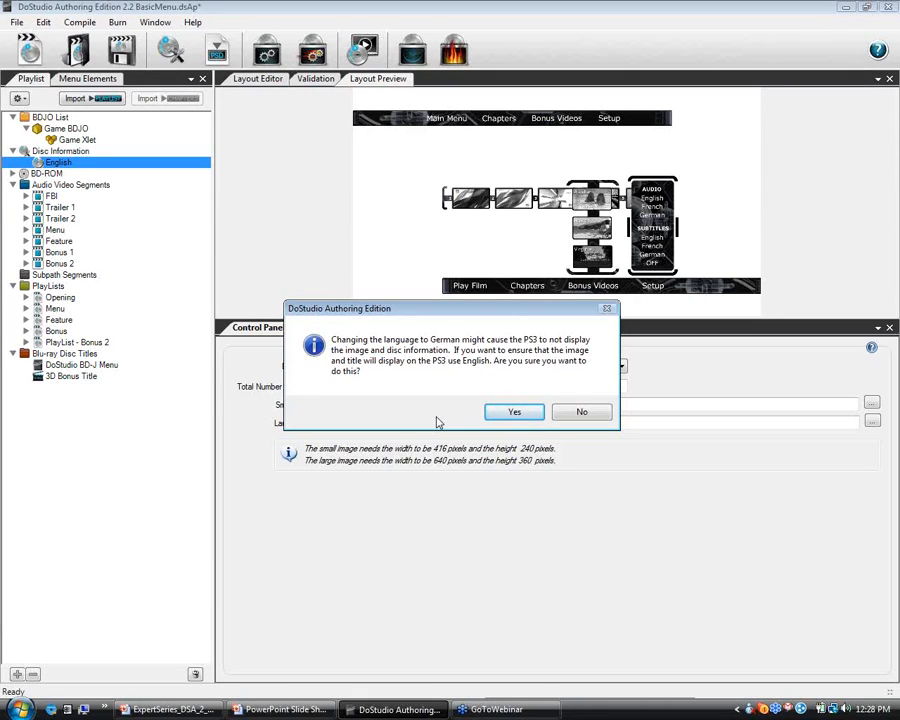
click(579, 414)
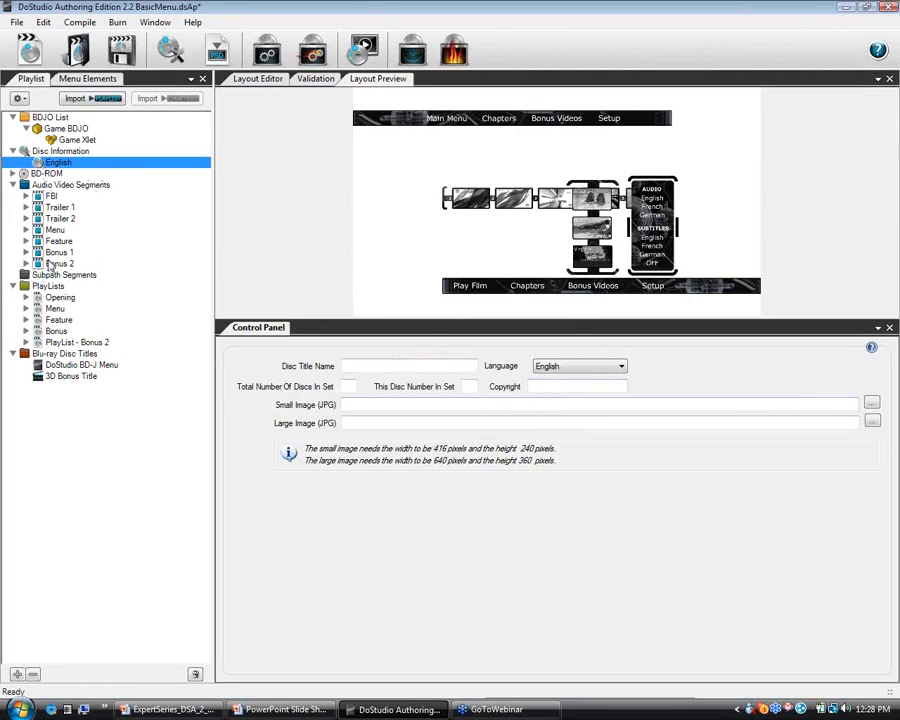
Show the settings of the 3D Bonus Title under Blu-ray Disc Titles.
click(65, 377)
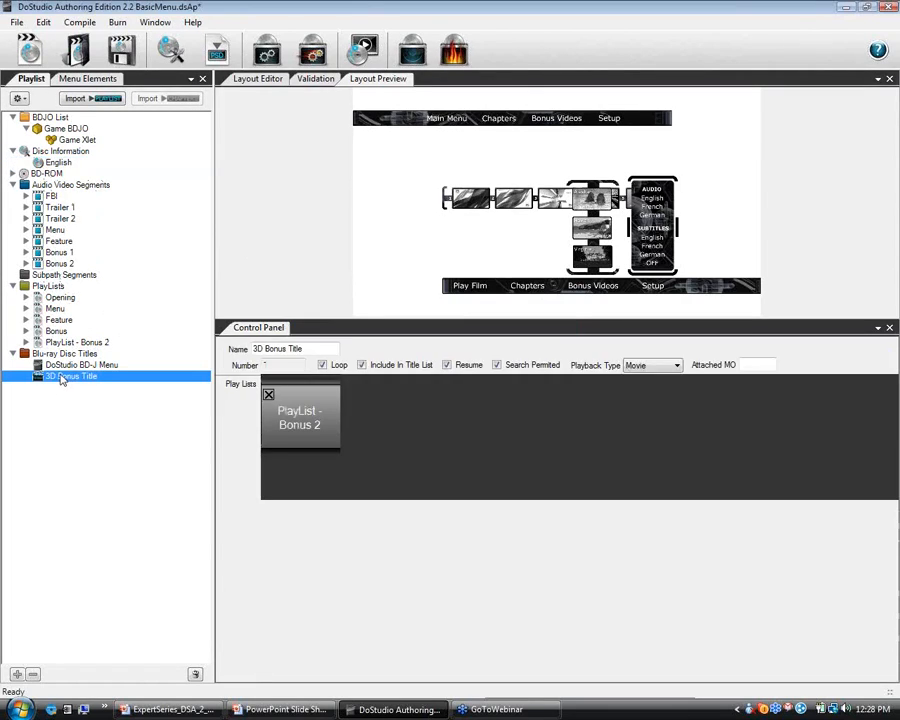